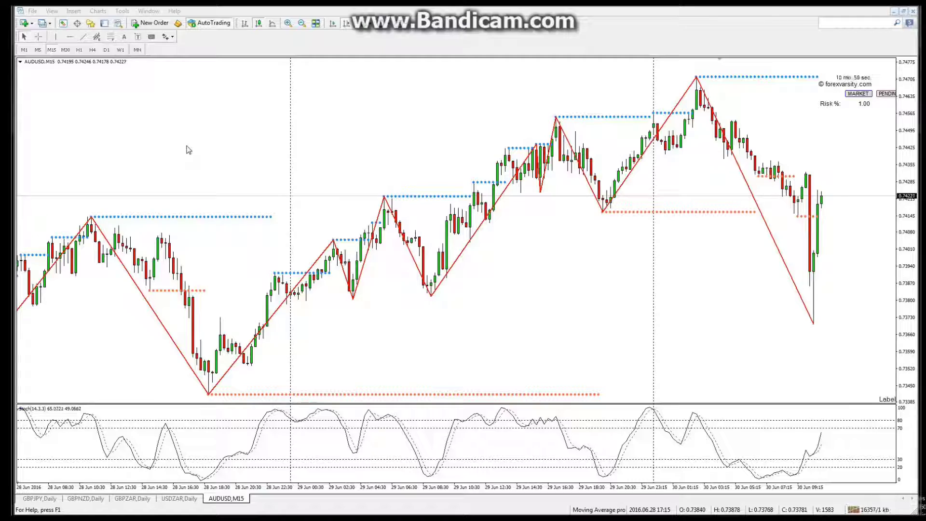
- Delete the solid vertical line at 27 Jun 17:30, then scroll through the recent bars
{"action": "scroll", "coordinate": [269, 212], "scroll_direction": "up", "scroll_amount": 10}
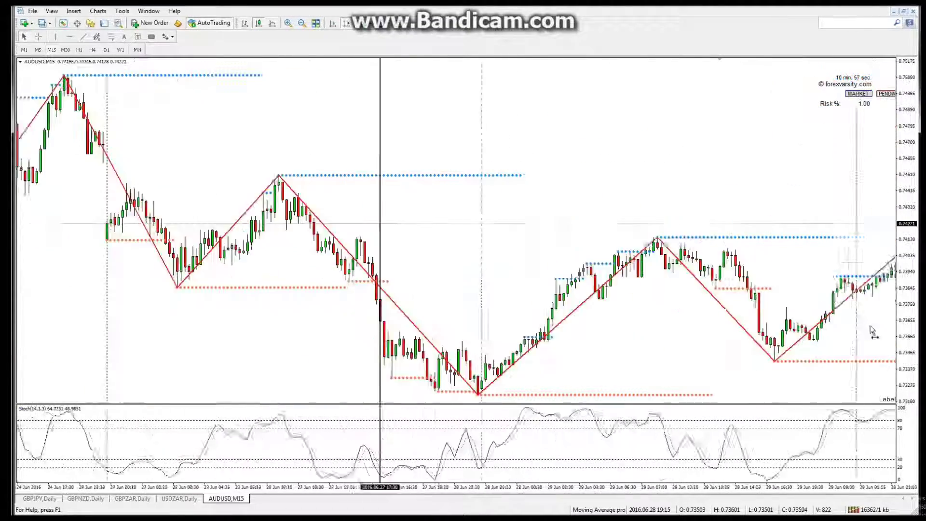
{"action": "scroll", "coordinate": [796, 300], "scroll_direction": "down", "scroll_amount": 5}
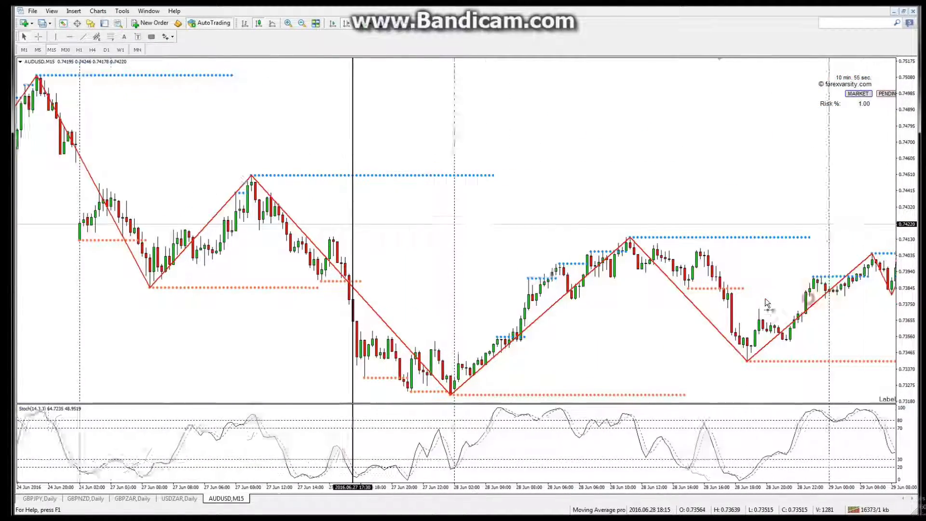
{"action": "double_click", "coordinate": [322, 200]}
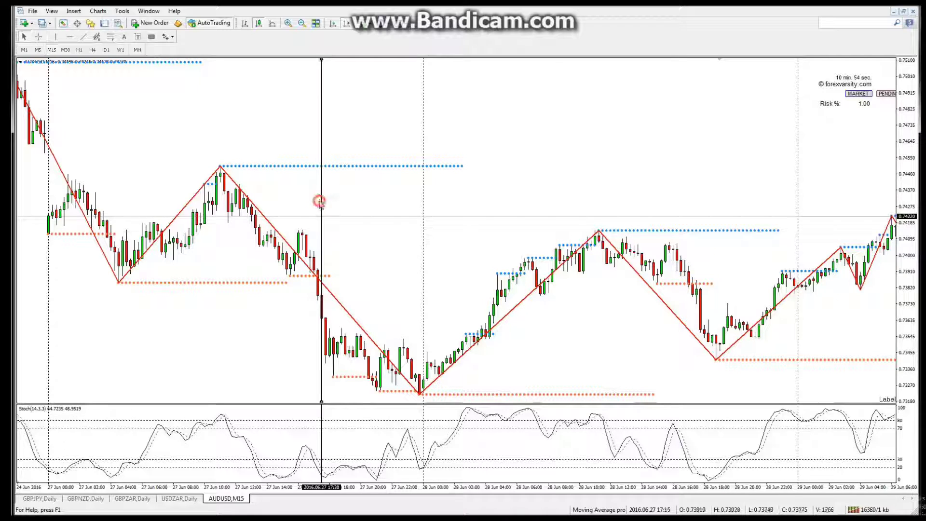
{"action": "left_click", "coordinate": [321, 225]}
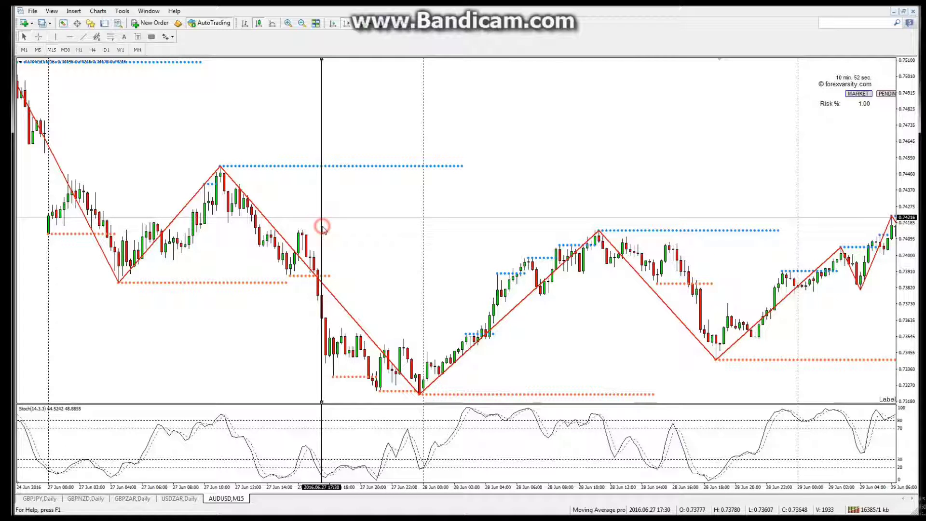
{"action": "key", "text": "Delete"}
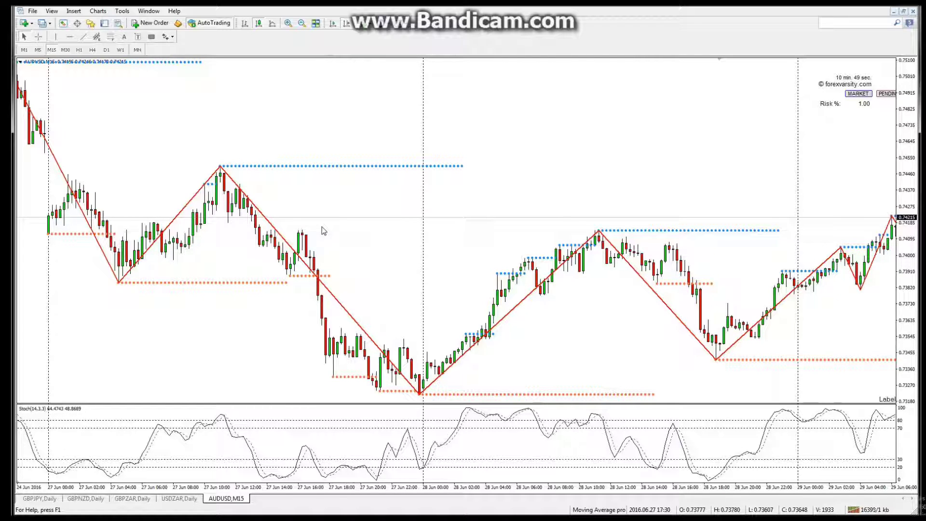
{"action": "scroll", "coordinate": [657, 273], "scroll_direction": "down", "scroll_amount": 10}
{"action": "scroll", "coordinate": [676, 273], "scroll_direction": "up", "scroll_amount": 5}
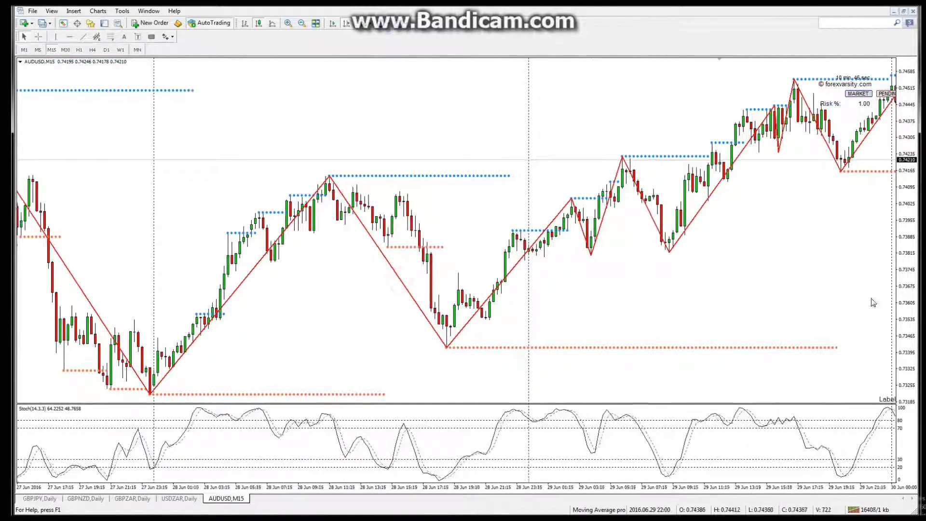
{"action": "scroll", "coordinate": [859, 302], "scroll_direction": "down", "scroll_amount": 3}
- Draw a trial Fibonacci retracement from the 27 Jun high to low, then delete it
{"action": "left_click_drag", "start_coordinate": [445, 343], "coordinate": [801, 337]}
{"action": "left_click_drag", "start_coordinate": [666, 333], "coordinate": [724, 337]}
{"action": "left_click", "coordinate": [109, 34]}
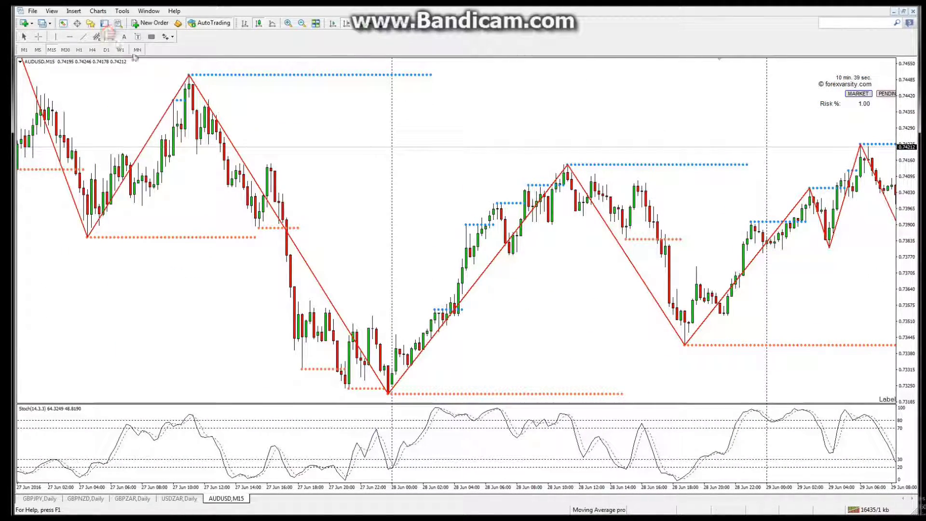
{"action": "mouse_move", "coordinate": [189, 76]}
{"action": "left_mouse_down"}
{"action": "mouse_move", "coordinate": [376, 381]}
{"action": "mouse_move", "coordinate": [398, 395]}
{"action": "left_mouse_up"}
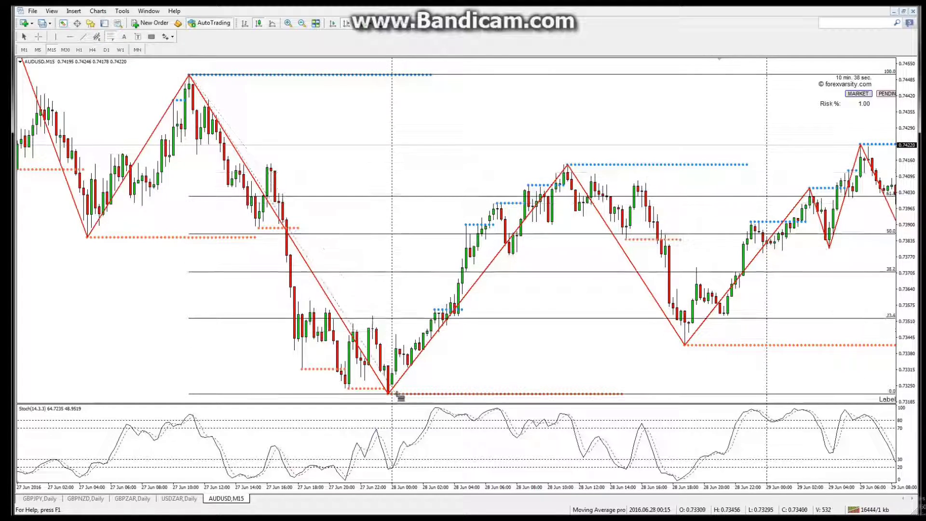
{"action": "left_click_drag", "start_coordinate": [269, 221], "coordinate": [278, 244]}
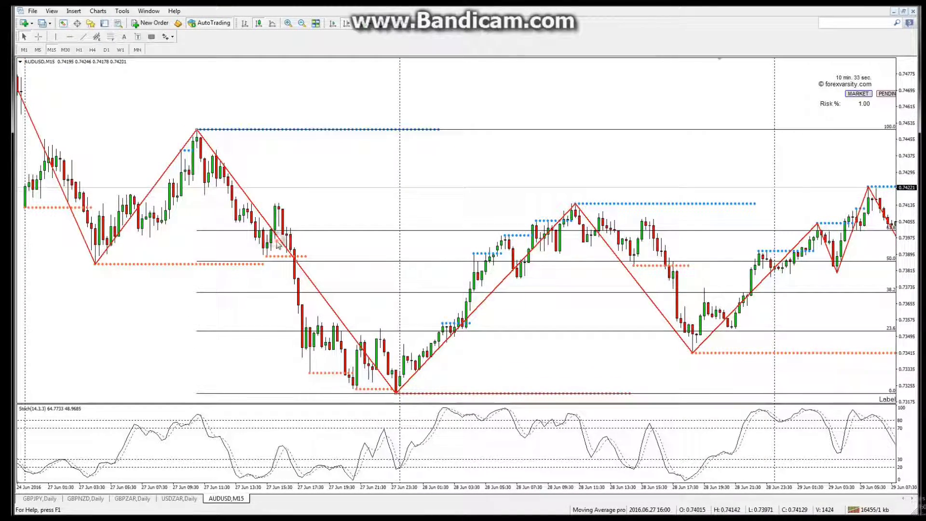
{"action": "key", "text": "Delete"}
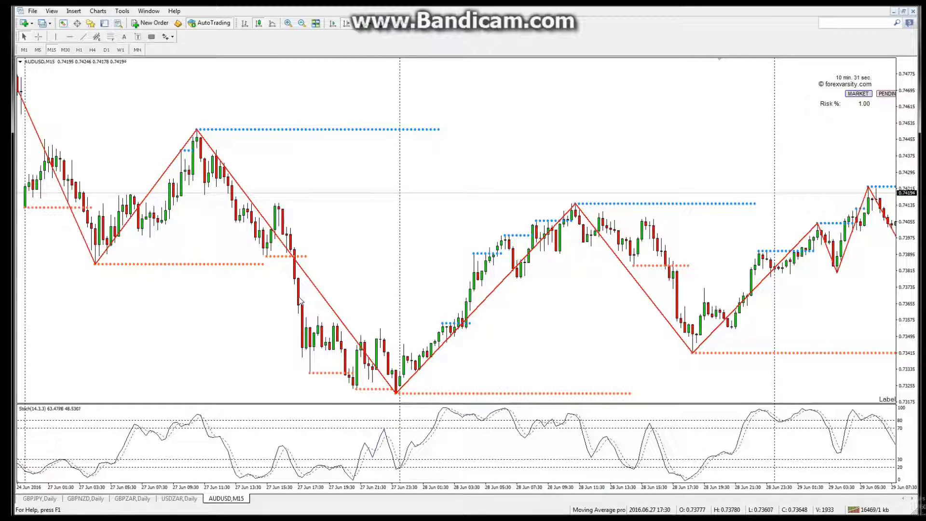
- Draw a trial Fibonacci retracement up from the 29 Jun low, adjust its anchors, then delete it
{"action": "left_click_drag", "start_coordinate": [629, 273], "coordinate": [332, 275]}
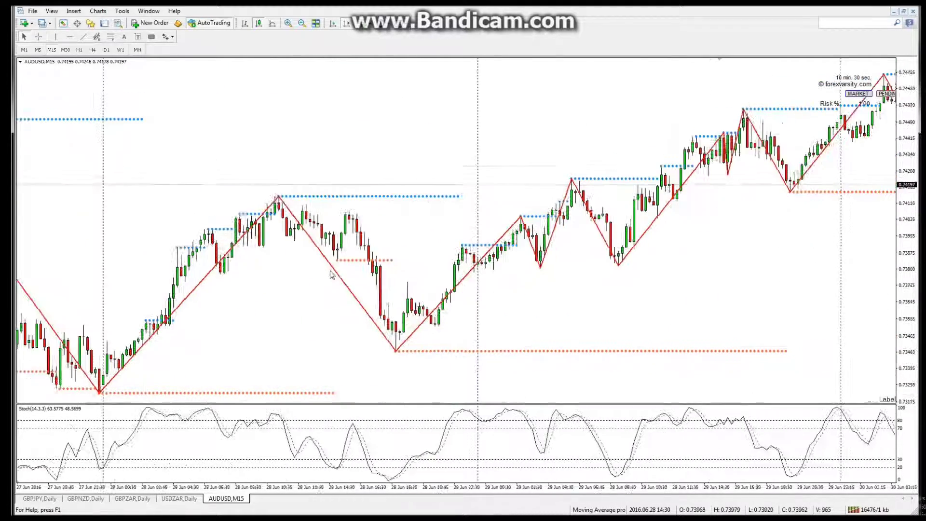
{"action": "left_click_drag", "start_coordinate": [614, 316], "coordinate": [449, 314]}
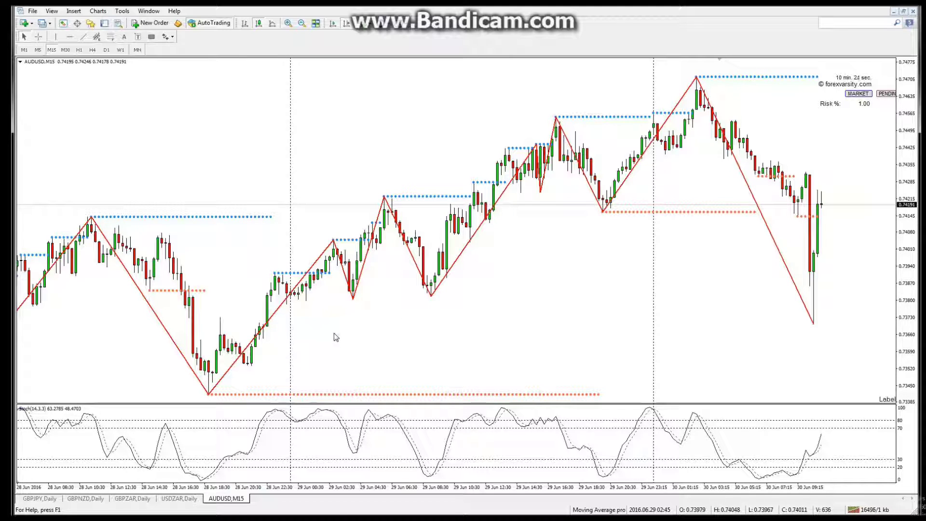
{"action": "left_click", "coordinate": [110, 38]}
{"action": "left_click_drag", "start_coordinate": [432, 297], "coordinate": [559, 119]}
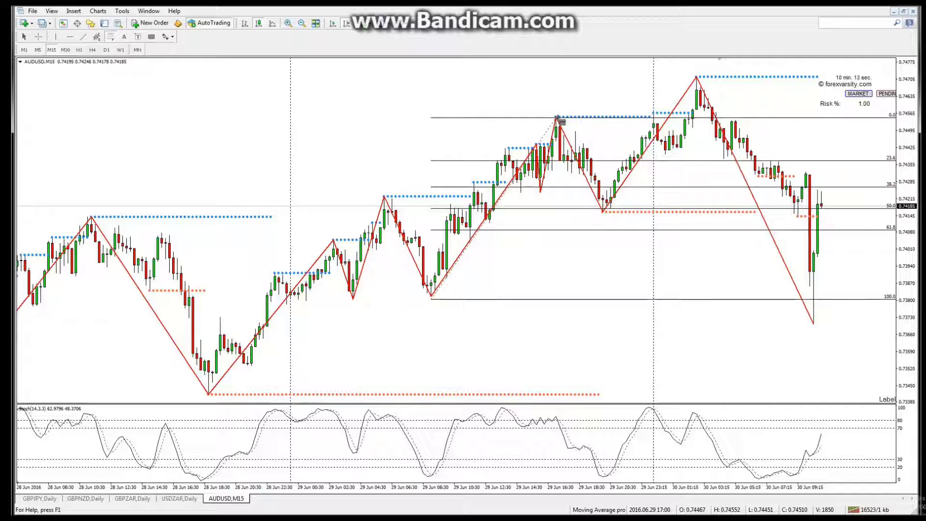
{"action": "left_click_drag", "start_coordinate": [562, 122], "coordinate": [561, 121]}
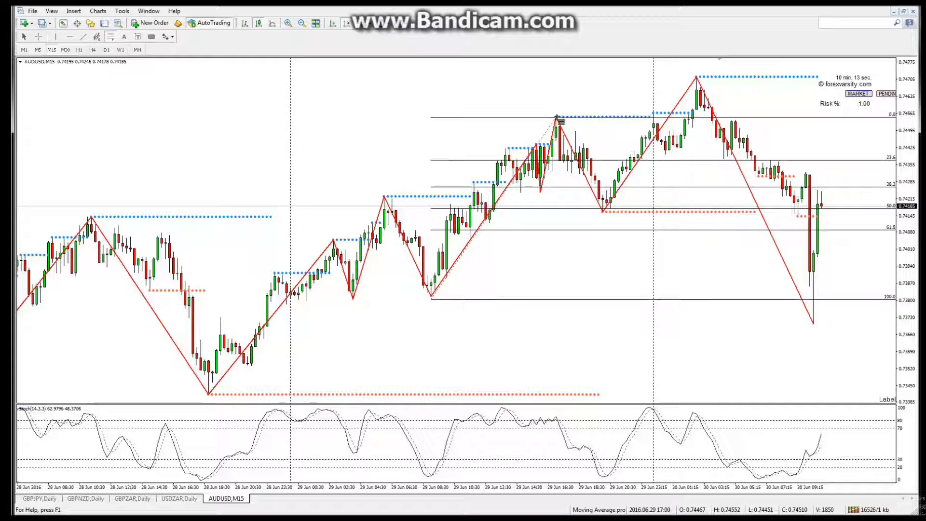
{"action": "left_click_drag", "start_coordinate": [499, 209], "coordinate": [510, 190]}
{"action": "left_click", "coordinate": [510, 191]}
{"action": "key", "text": "Delete"}
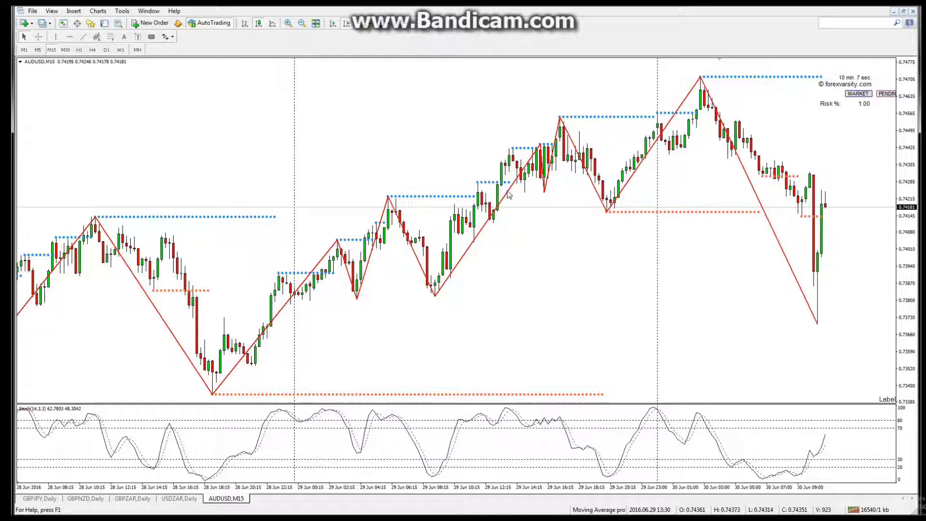
- Return the chart to 24 Jun and draw a Fibonacci retracement from the 24 Jun high to the 27 Jun low
{"action": "left_click_drag", "start_coordinate": [358, 235], "coordinate": [717, 260]}
{"action": "left_click_drag", "start_coordinate": [87, 232], "coordinate": [704, 251]}
{"action": "left_click_drag", "start_coordinate": [473, 260], "coordinate": [727, 266]}
{"action": "left_click_drag", "start_coordinate": [864, 265], "coordinate": [340, 247]}
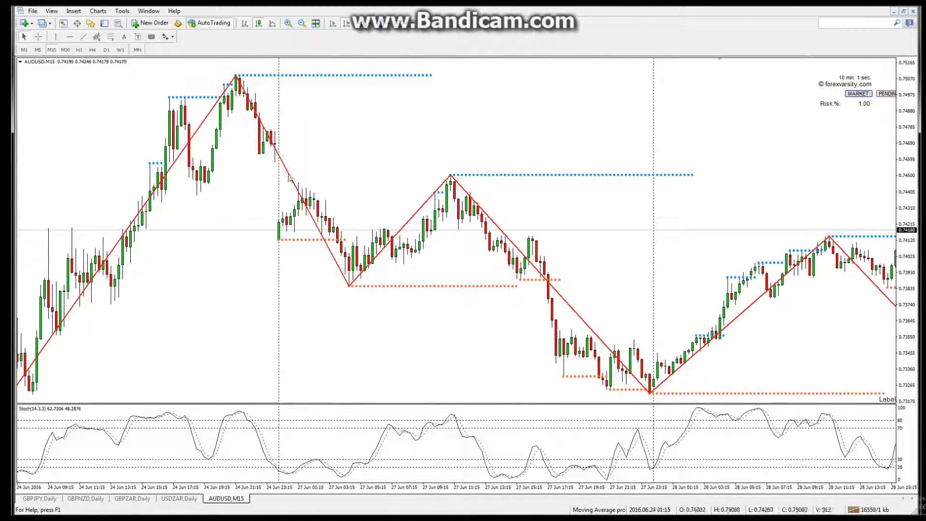
{"action": "left_click", "coordinate": [110, 37]}
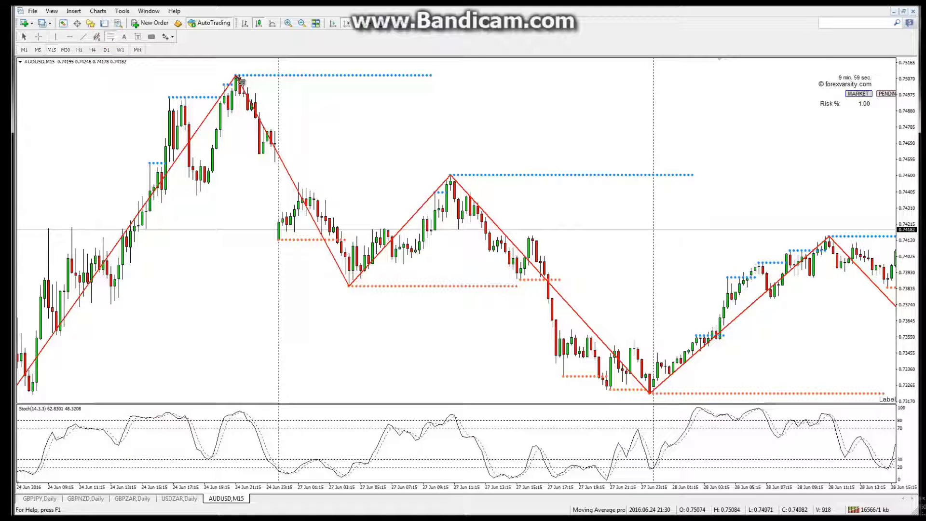
{"action": "left_click_drag", "start_coordinate": [235, 75], "coordinate": [350, 286]}
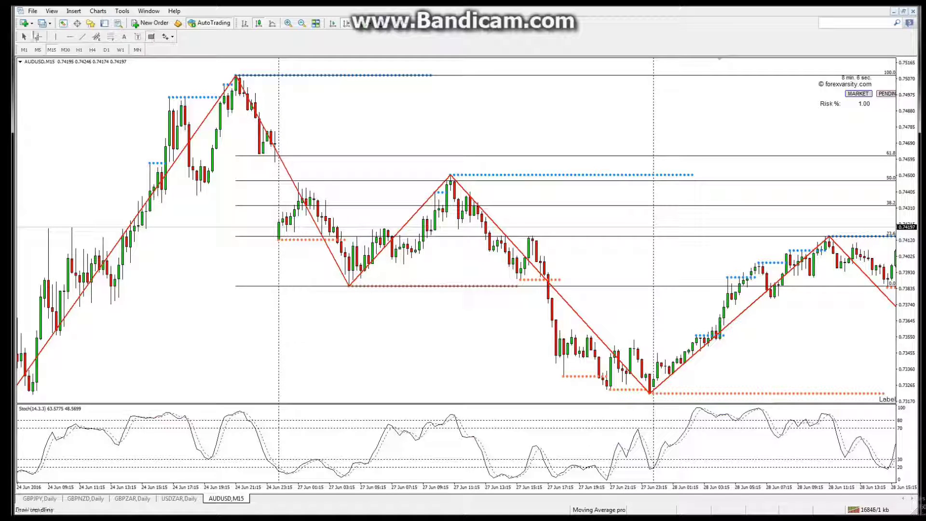
{"action": "right_click", "coordinate": [153, 37]}
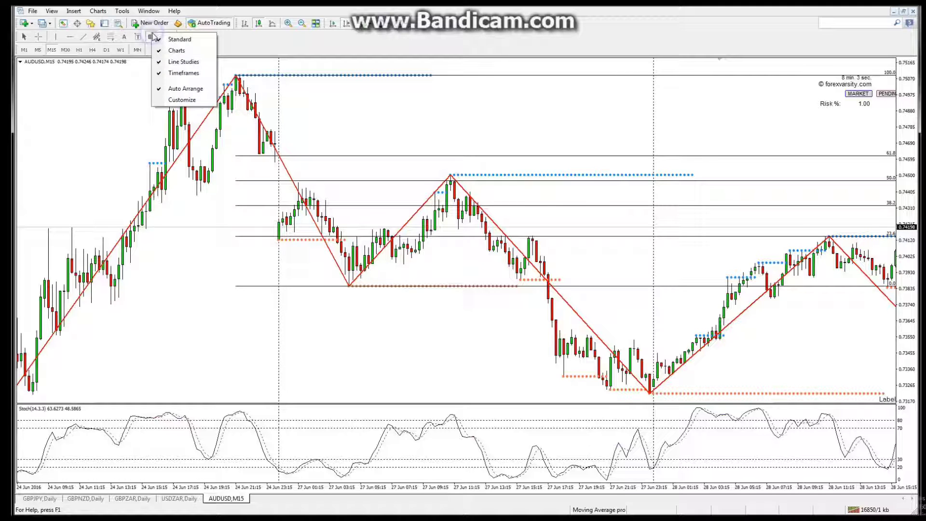
{"action": "left_click", "coordinate": [182, 99]}
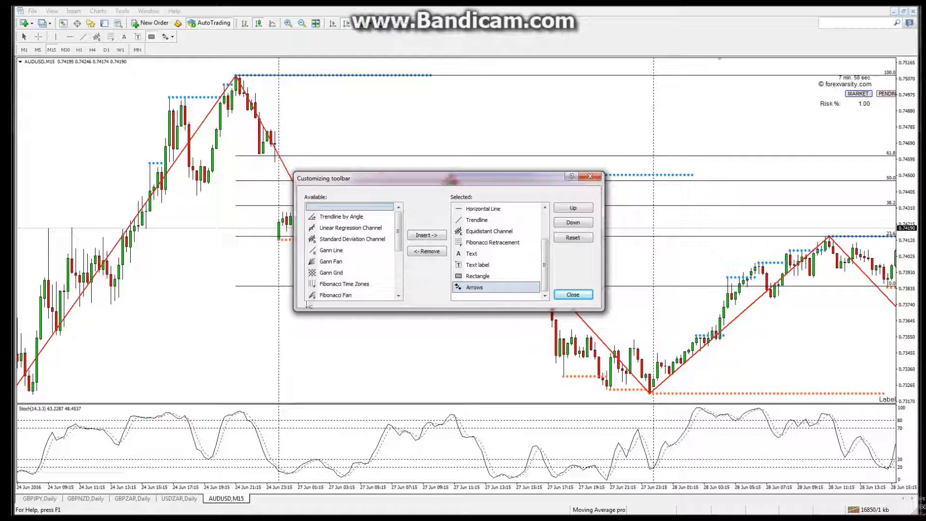
{"action": "left_click", "coordinate": [499, 278]}
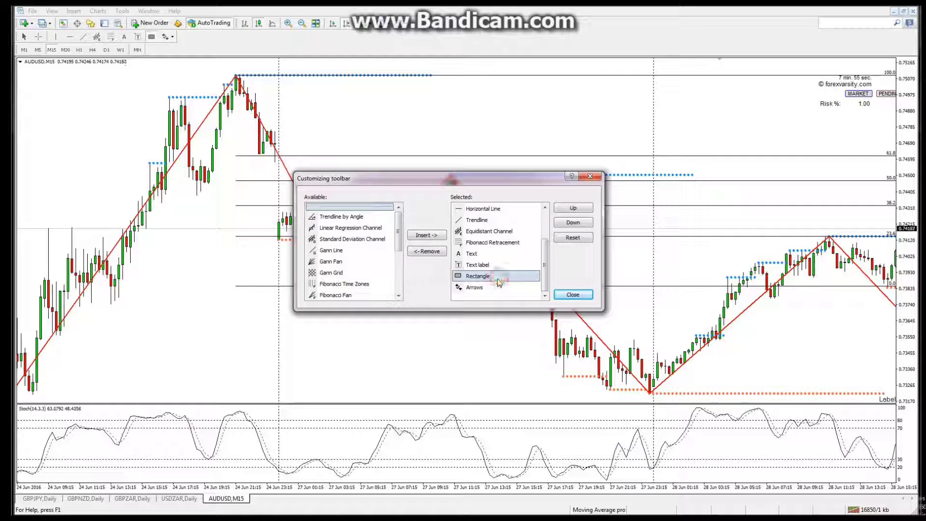
{"action": "left_click_drag", "start_coordinate": [399, 227], "coordinate": [398, 285]}
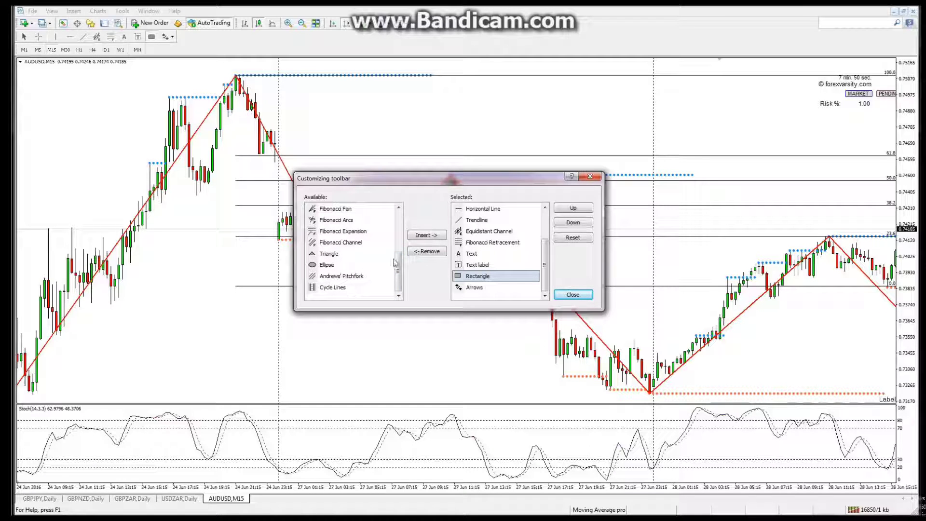
{"action": "left_click", "coordinate": [330, 265]}
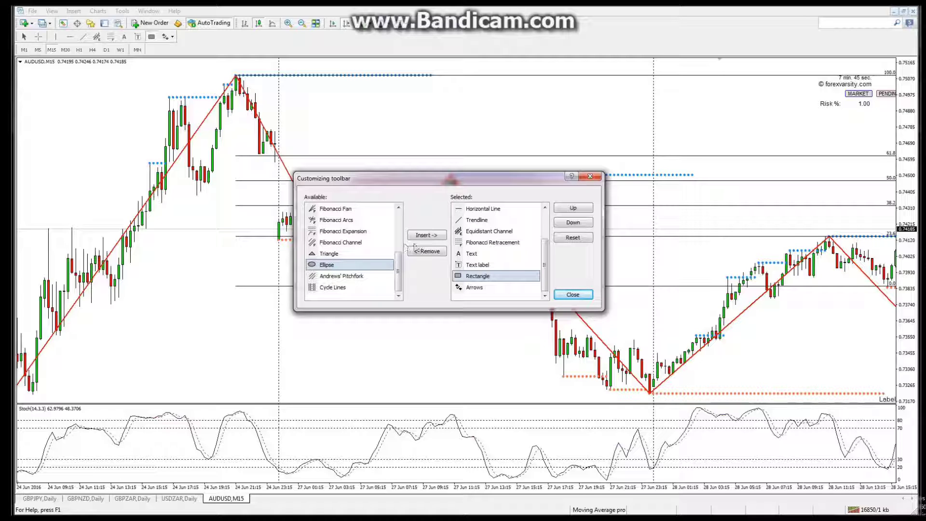
{"action": "left_click", "coordinate": [573, 296]}
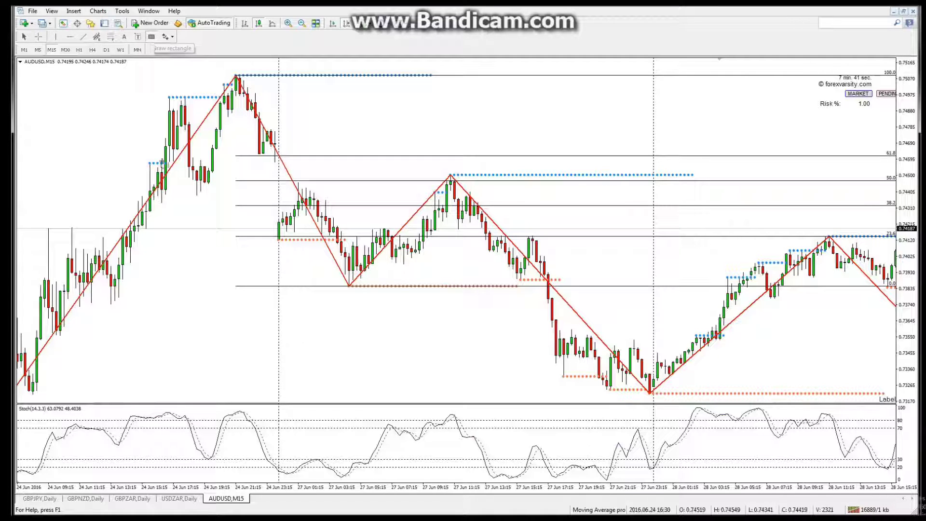
- Draw a rectangle from the zigzag peak near 0.7450 down to the 0.7383 swing low
{"action": "left_click", "coordinate": [152, 38]}
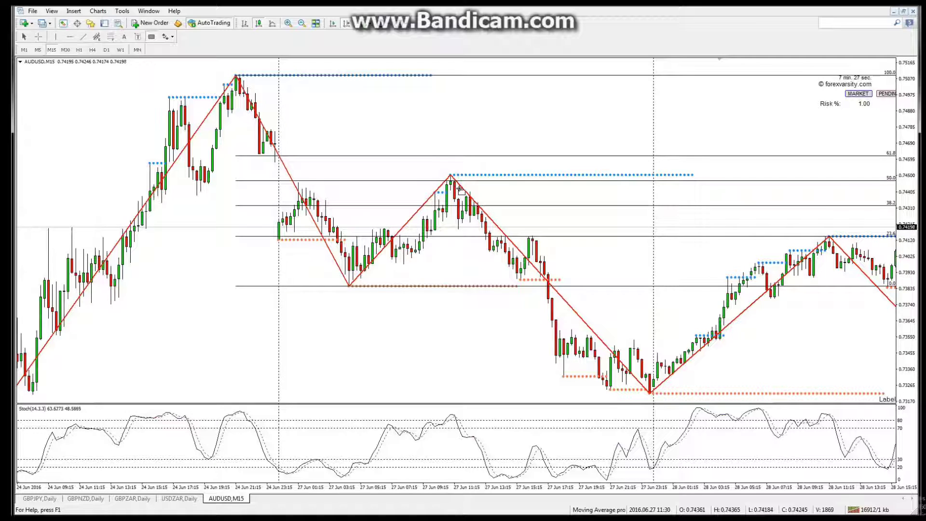
{"action": "left_click", "coordinate": [450, 174]}
{"action": "left_click_drag", "start_coordinate": [450, 174], "coordinate": [334, 288]}
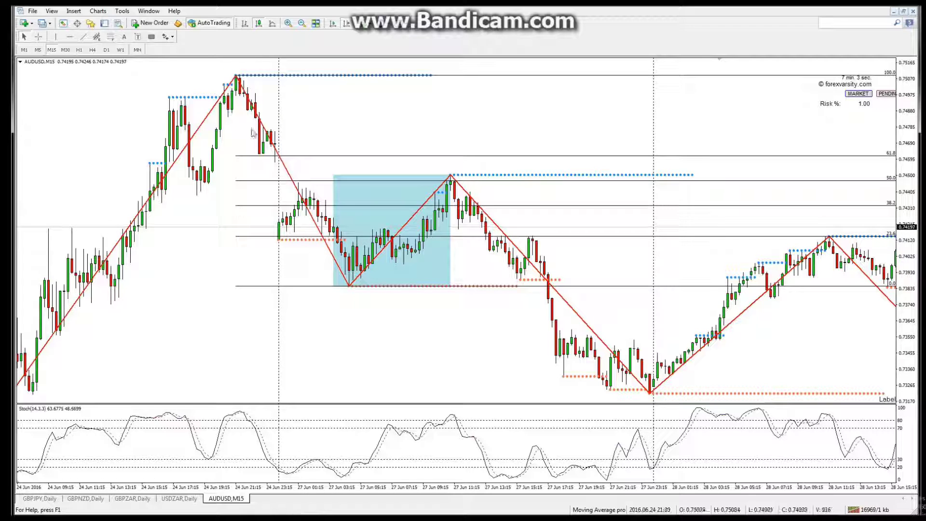
{"action": "left_click", "coordinate": [302, 23]}
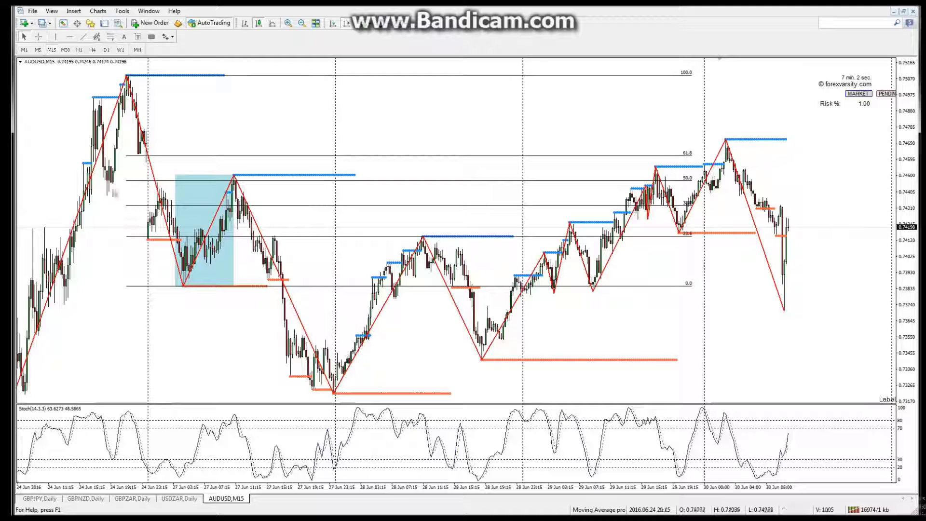
{"action": "left_click", "coordinate": [288, 23]}
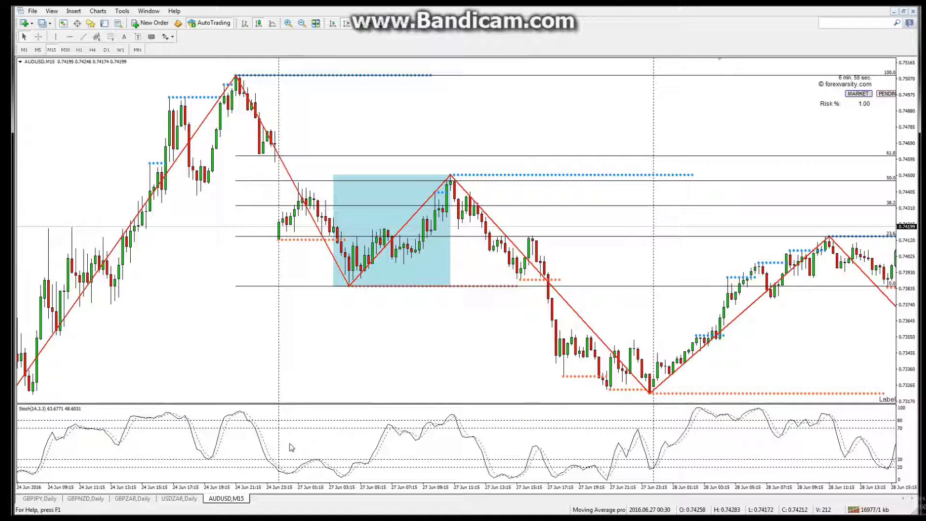
{"action": "left_click", "coordinate": [288, 23]}
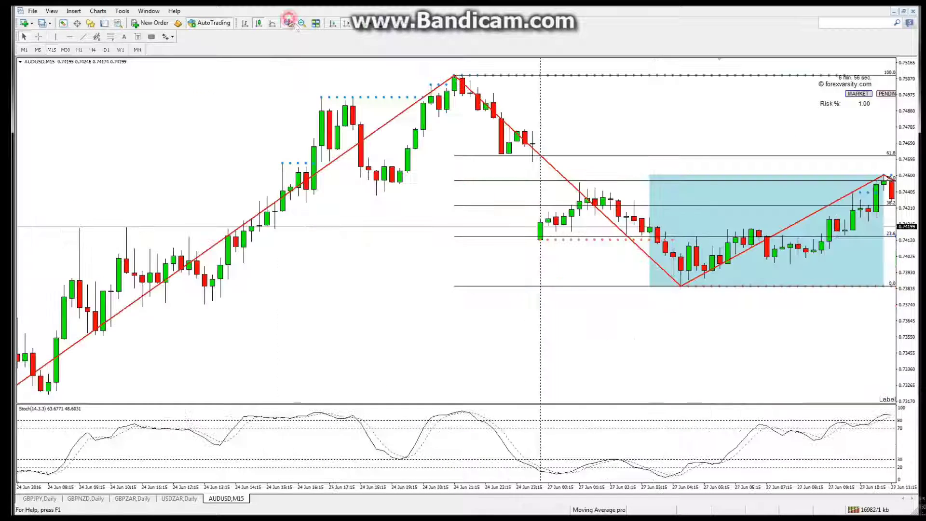
{"action": "left_click", "coordinate": [300, 24]}
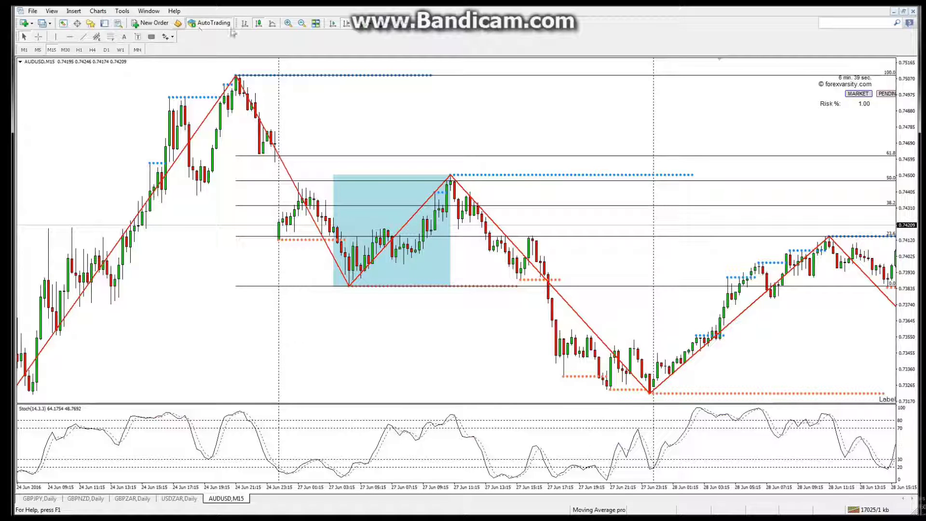
{"action": "left_click", "coordinate": [301, 23]}
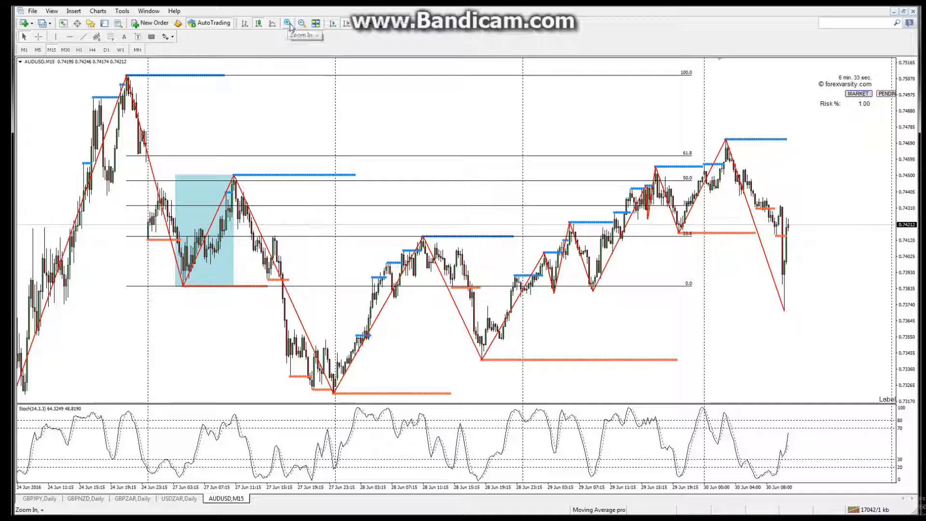
{"action": "left_click", "coordinate": [288, 23]}
{"action": "left_click", "coordinate": [289, 24]}
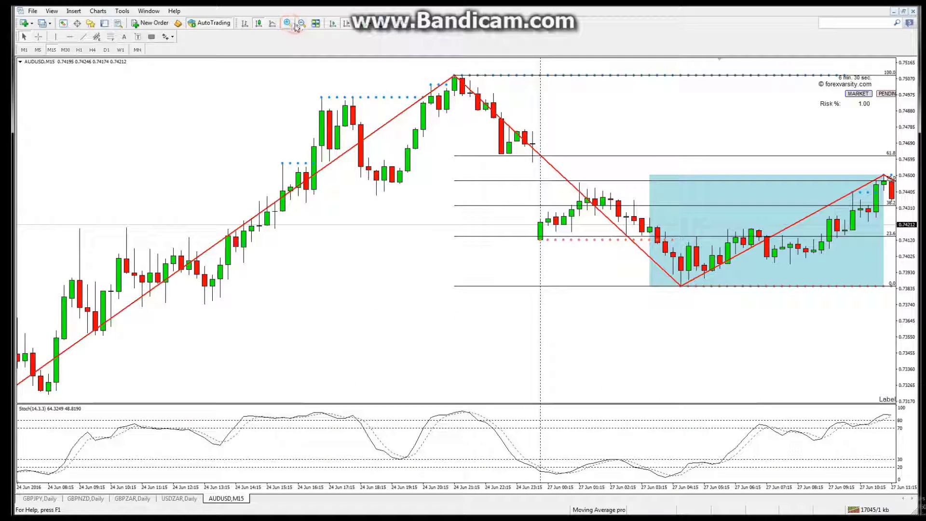
{"action": "left_click", "coordinate": [302, 24]}
{"action": "left_click", "coordinate": [302, 23]}
{"action": "left_click", "coordinate": [288, 23]}
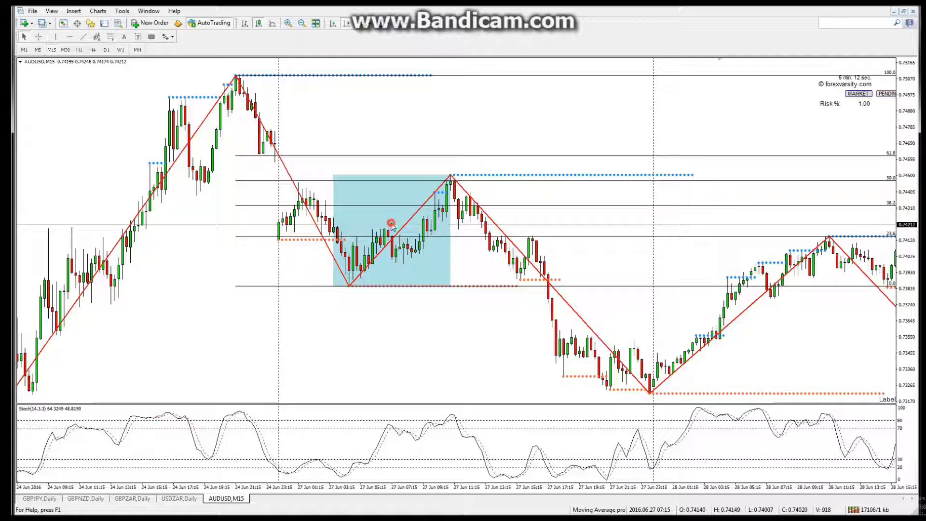
- Move the blue rectangle onto the post-peak decline and draw a trendline down from the 0.7450 peak
{"action": "left_click_drag", "start_coordinate": [392, 231], "coordinate": [510, 235]}
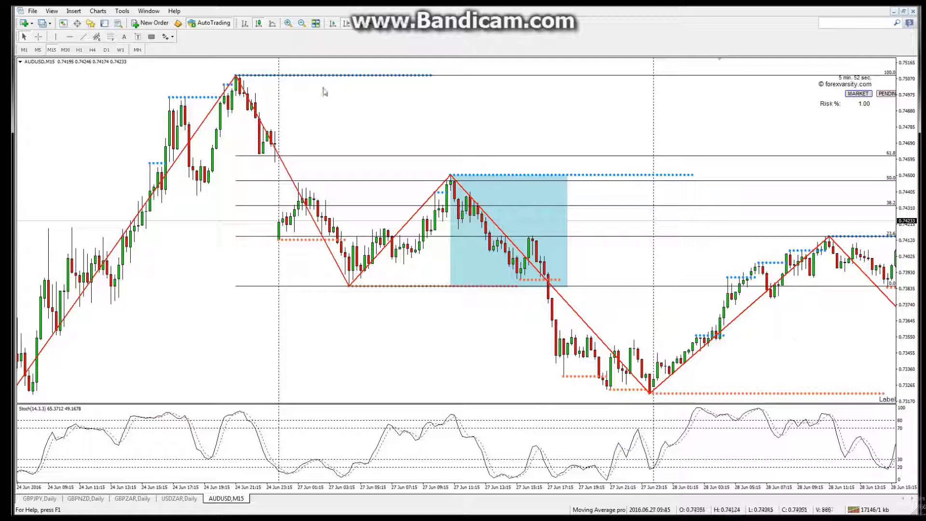
{"action": "left_click", "coordinate": [83, 37]}
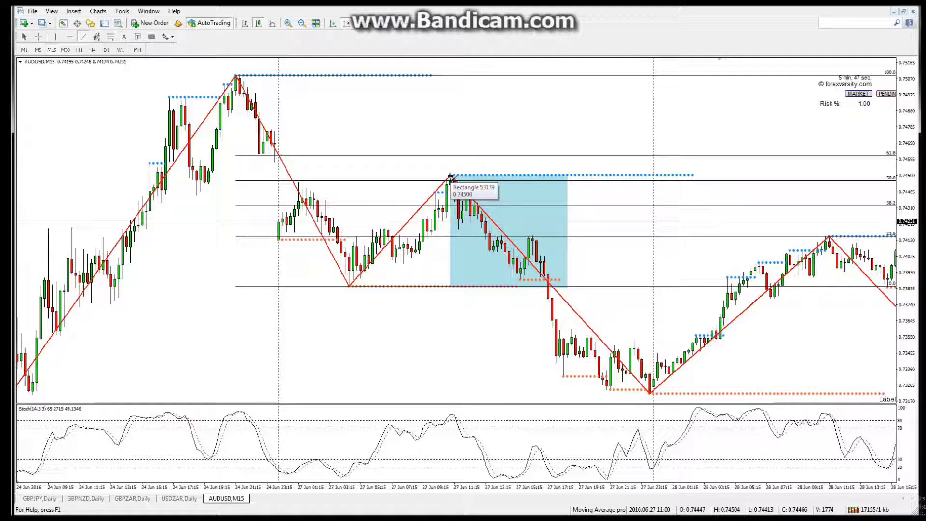
{"action": "left_click_drag", "start_coordinate": [450, 176], "coordinate": [570, 287]}
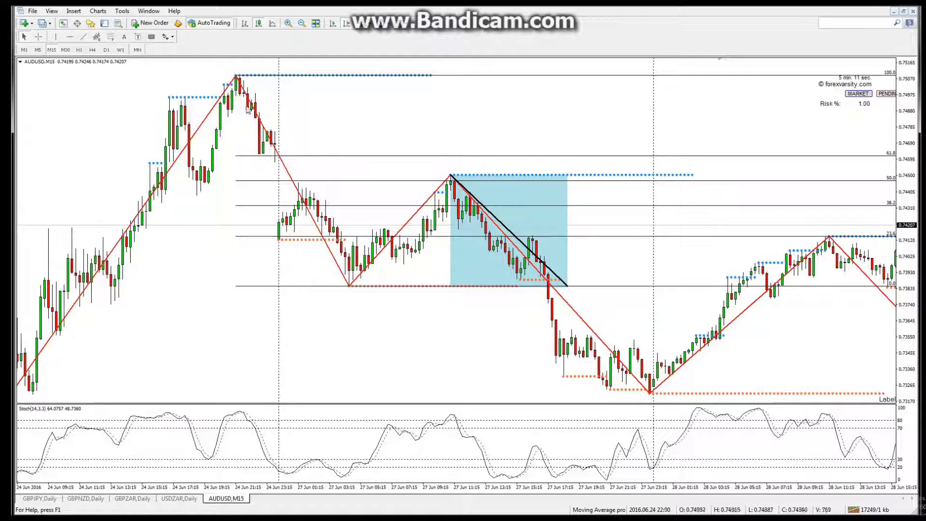
- Place a horizontal line above the peak and lower it to 0.74567
{"action": "left_click", "coordinate": [70, 36]}
{"action": "left_click", "coordinate": [434, 129]}
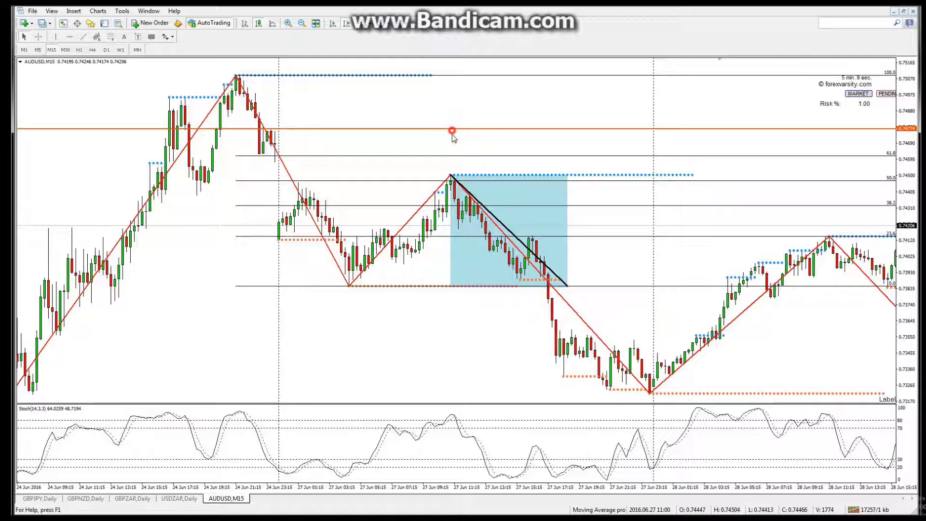
{"action": "left_click_drag", "start_coordinate": [466, 130], "coordinate": [475, 172]}
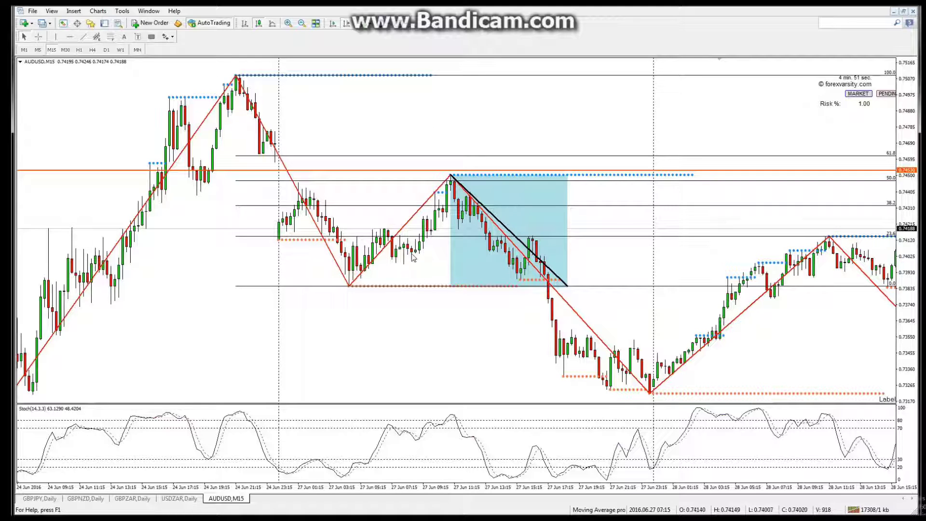
- Place a vertical line on the 27 Jun 11:00 peak candle
{"action": "left_click", "coordinate": [52, 38]}
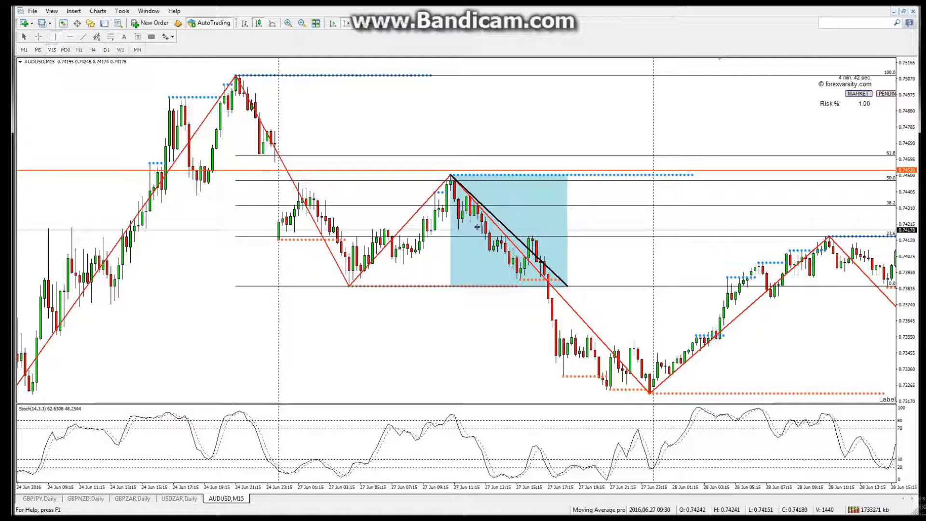
{"action": "left_click", "coordinate": [451, 145]}
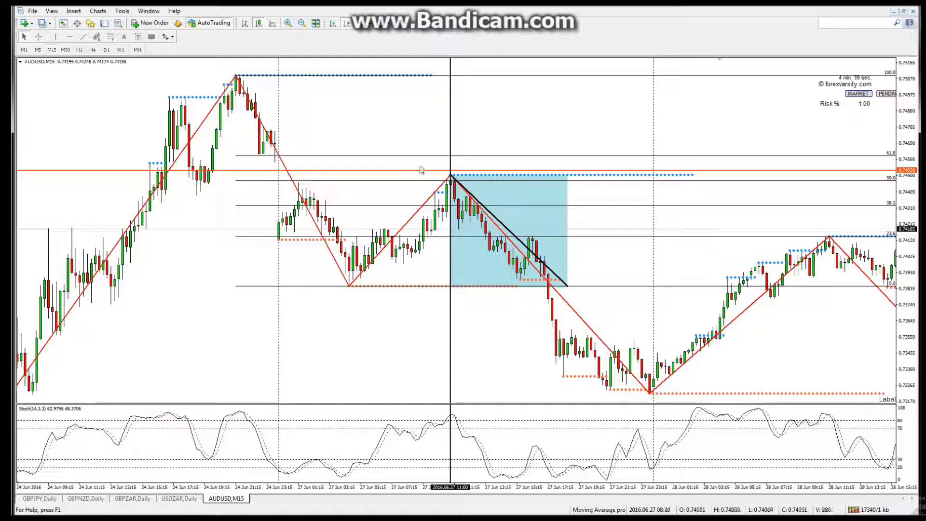
- Reposition the vertical line onto the 27 Jun 11:15 candle
{"action": "mouse_move", "coordinate": [449, 104]}
{"action": "left_mouse_down"}
{"action": "mouse_move", "coordinate": [465, 110]}
{"action": "mouse_move", "coordinate": [453, 102]}
{"action": "left_mouse_up"}
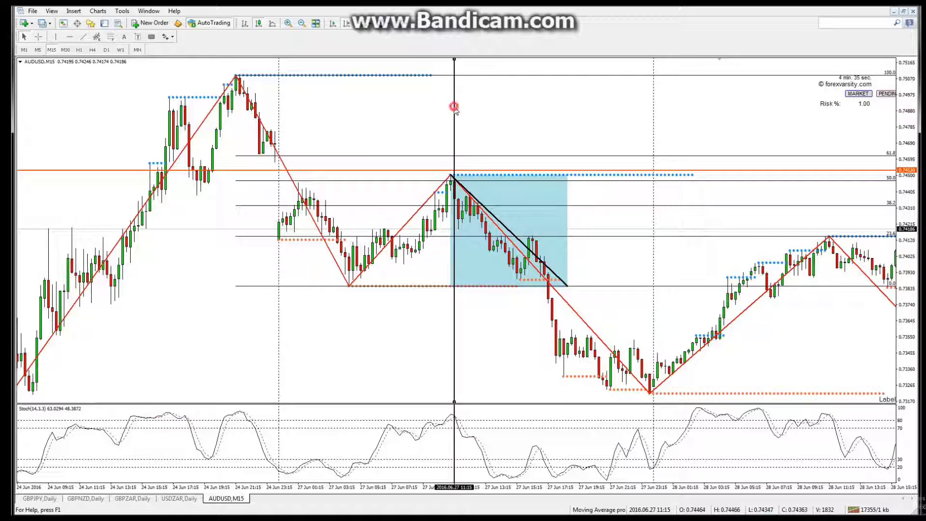
{"action": "double_click", "coordinate": [451, 104]}
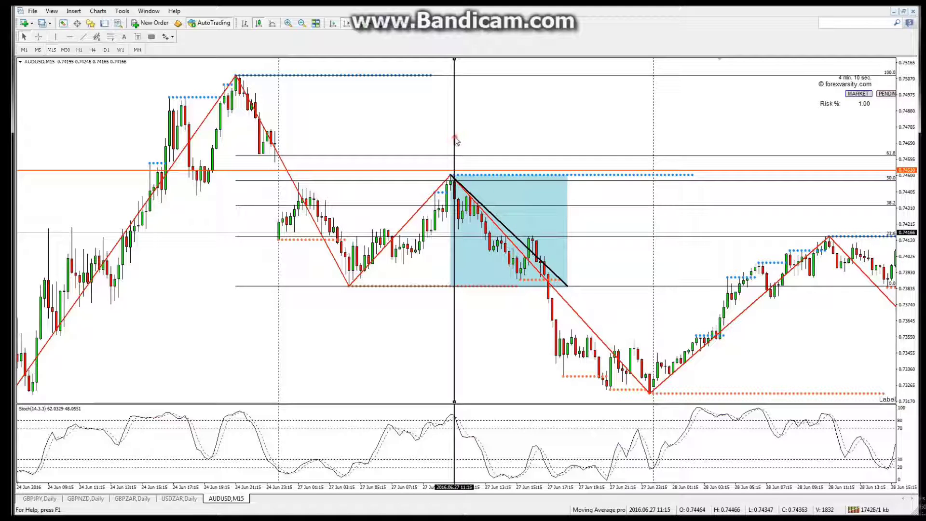
- Drag the orange horizontal line down to 0.74487, level with the peak
{"action": "left_click", "coordinate": [461, 193]}
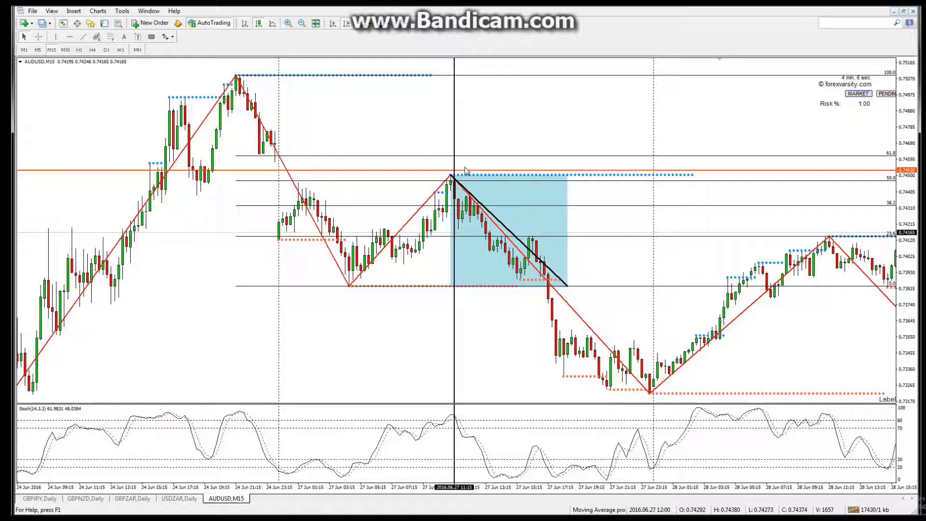
{"action": "left_click_drag", "start_coordinate": [464, 171], "coordinate": [467, 180]}
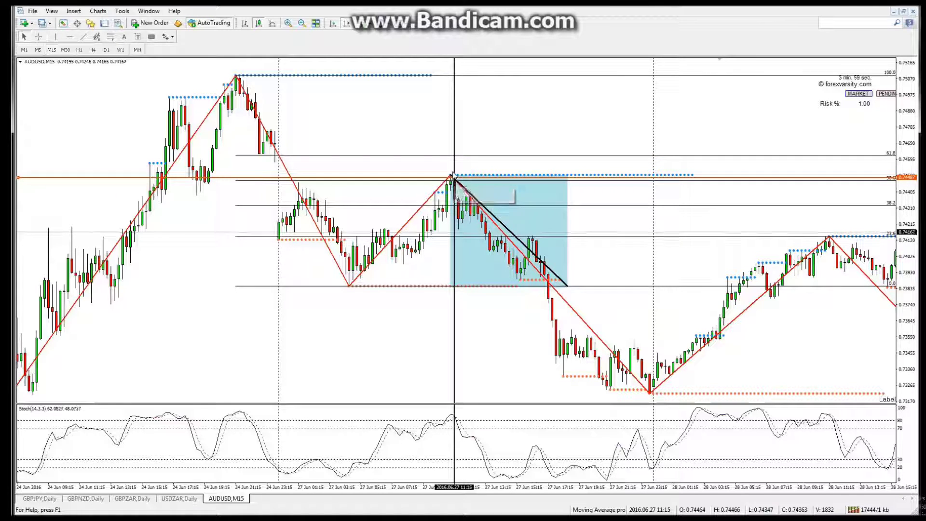
{"action": "left_click", "coordinate": [346, 178]}
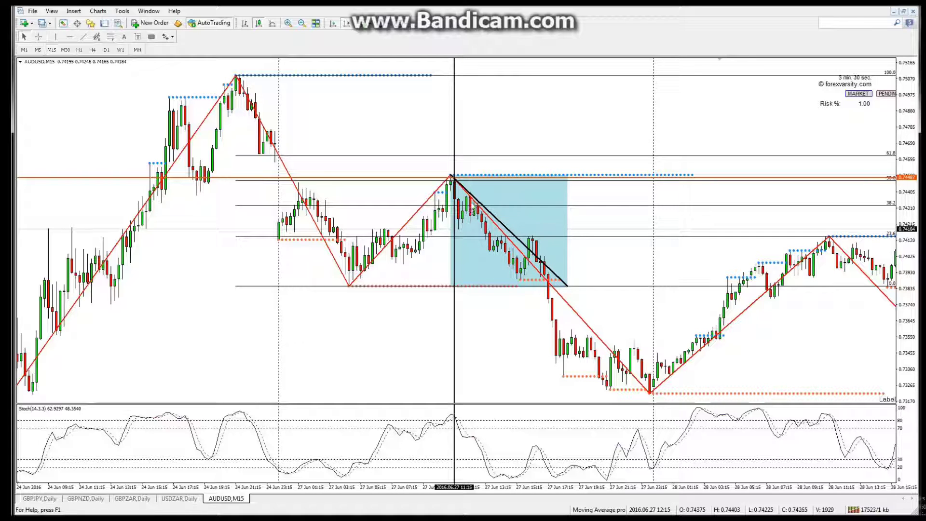
- Shift the vertical line to 12:15, then return it to the 27 Jun 11:00 peak candle
{"action": "left_click_drag", "start_coordinate": [455, 144], "coordinate": [472, 145]}
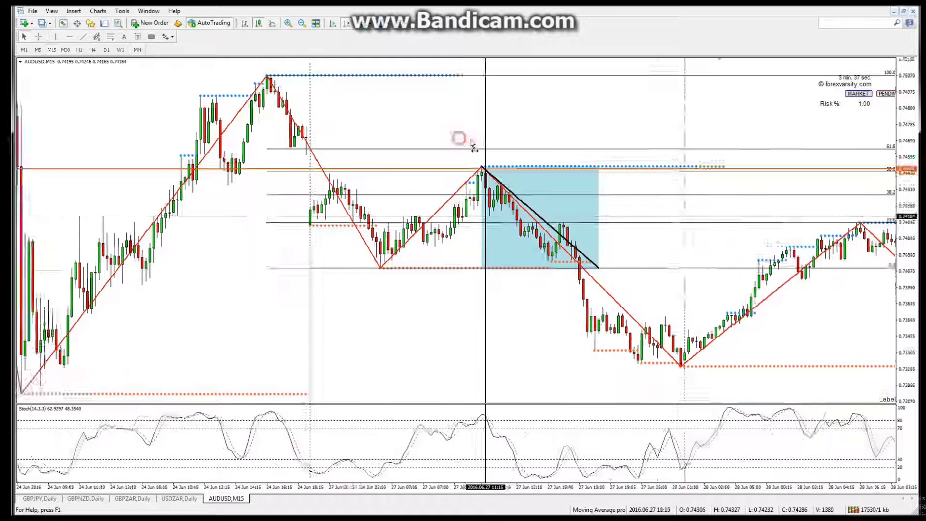
{"action": "scroll", "coordinate": [484, 151], "scroll_direction": "up", "scroll_amount": 3}
{"action": "scroll", "coordinate": [554, 180], "scroll_direction": "down", "scroll_amount": 5}
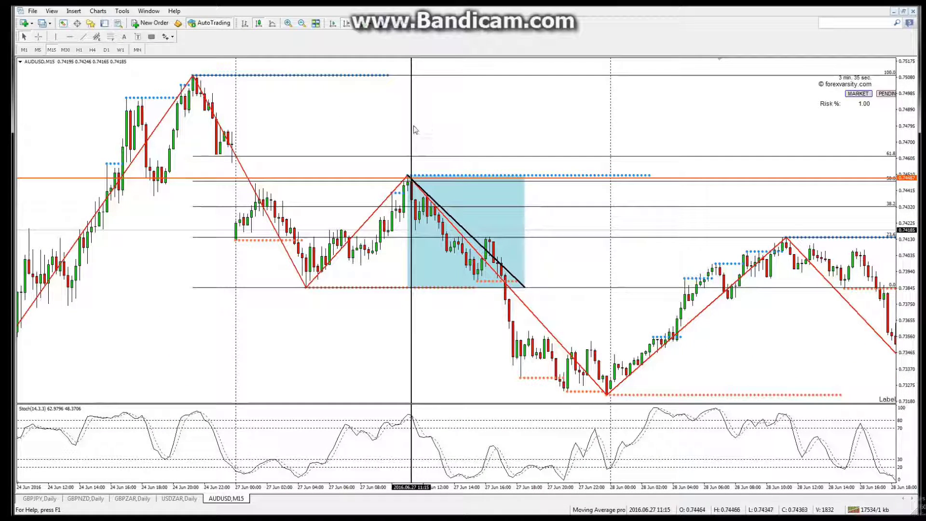
{"action": "left_click_drag", "start_coordinate": [412, 130], "coordinate": [428, 135]}
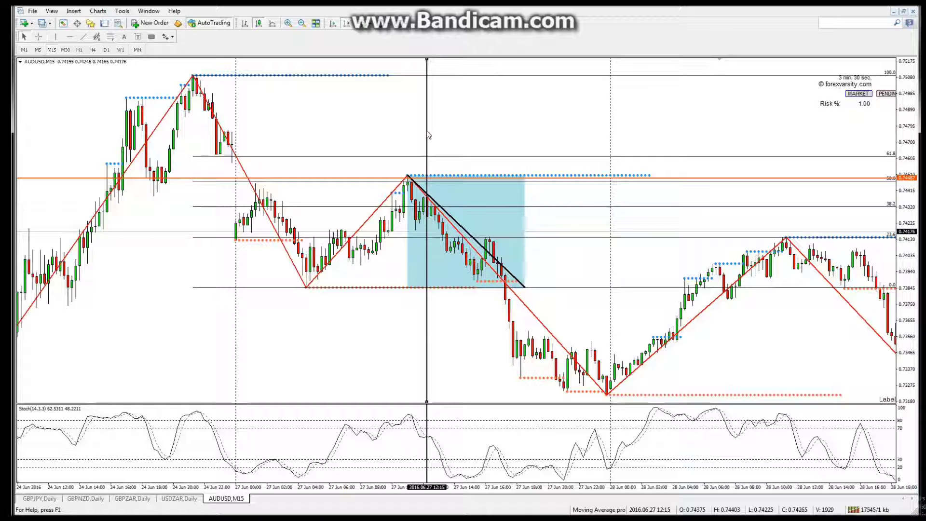
{"action": "left_click_drag", "start_coordinate": [428, 135], "coordinate": [409, 135]}
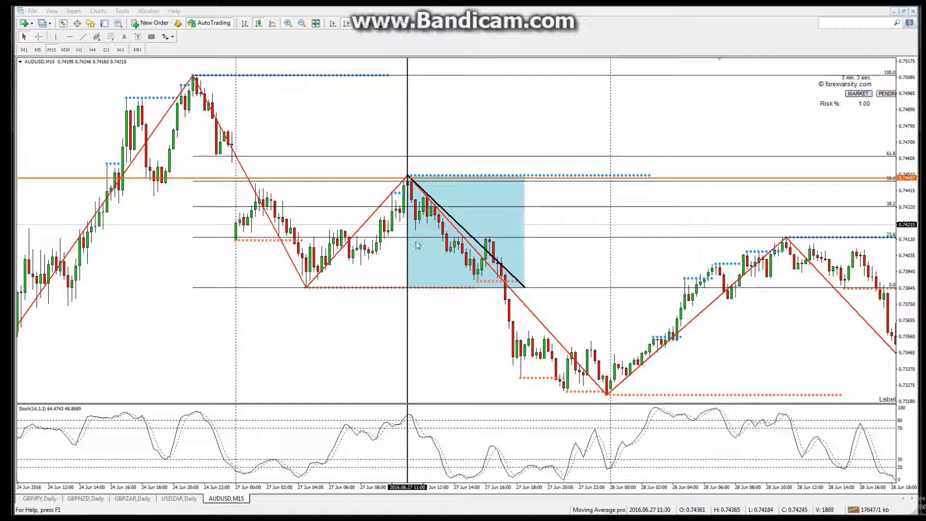
- Shift the vertical line from 11:00 one bar later to 11:15
{"action": "double_click", "coordinate": [407, 140]}
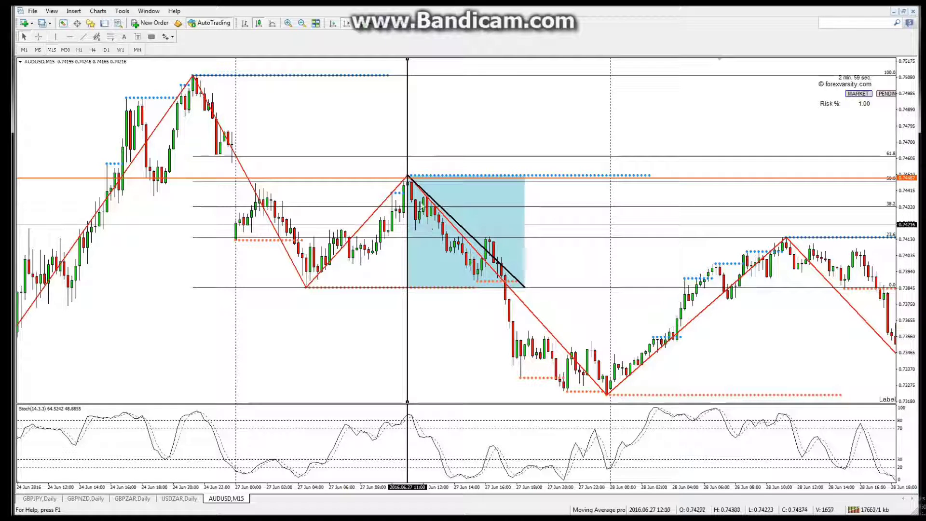
{"action": "left_click", "coordinate": [407, 126]}
{"action": "left_click_drag", "start_coordinate": [407, 126], "coordinate": [411, 126]}
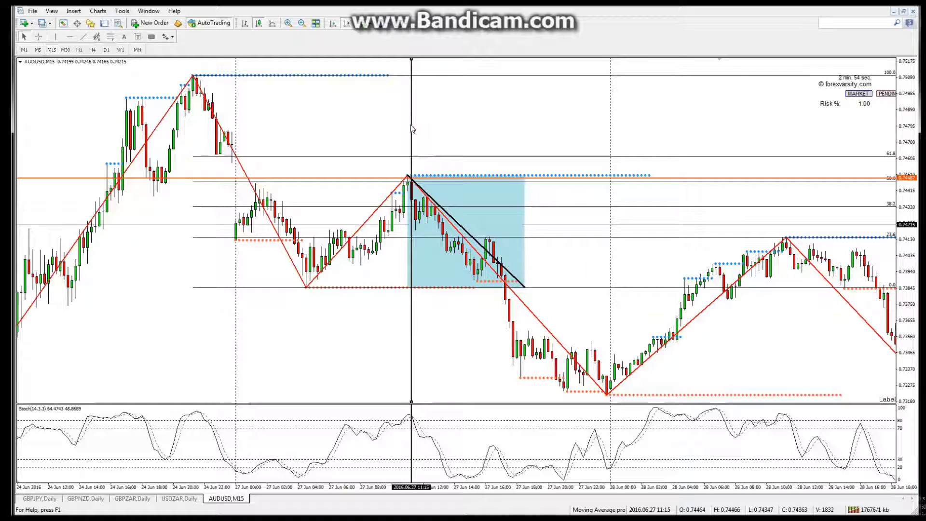
- Move the vertical line to 15:00 and lower the orange line from 0.74473 to about 0.74161
{"action": "double_click", "coordinate": [378, 178]}
{"action": "left_click_drag", "start_coordinate": [378, 178], "coordinate": [378, 178]}
{"action": "double_click", "coordinate": [379, 178]}
{"action": "left_click_drag", "start_coordinate": [379, 180], "coordinate": [383, 184]}
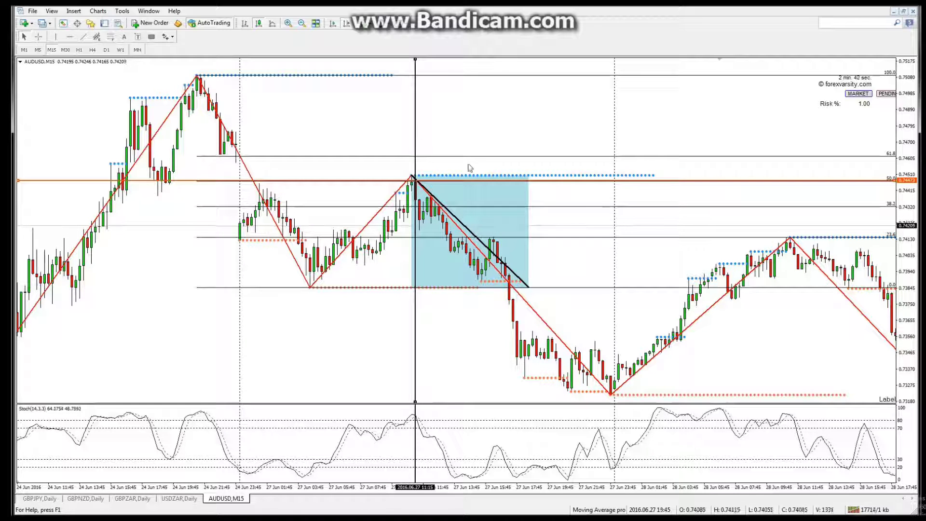
{"action": "left_click_drag", "start_coordinate": [415, 110], "coordinate": [477, 147]}
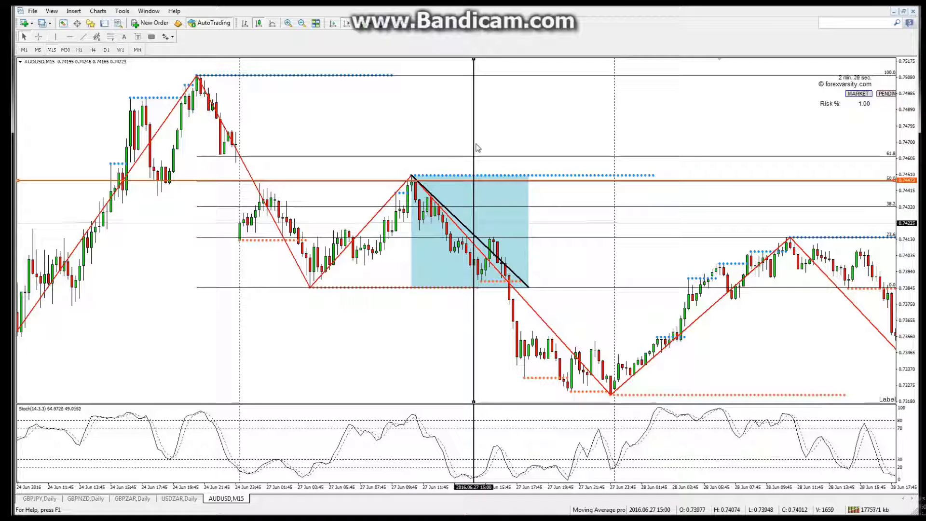
{"action": "mouse_move", "coordinate": [481, 281]}
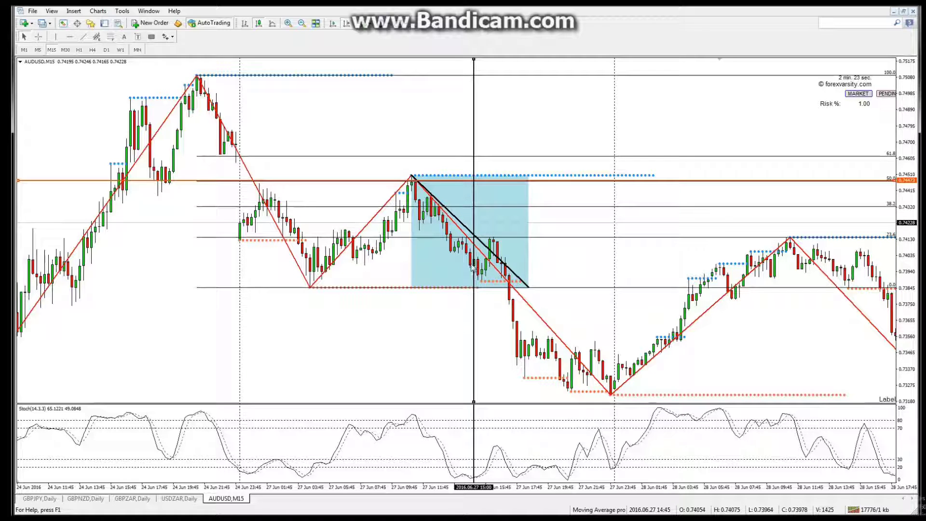
{"action": "left_click_drag", "start_coordinate": [380, 184], "coordinate": [390, 238]}
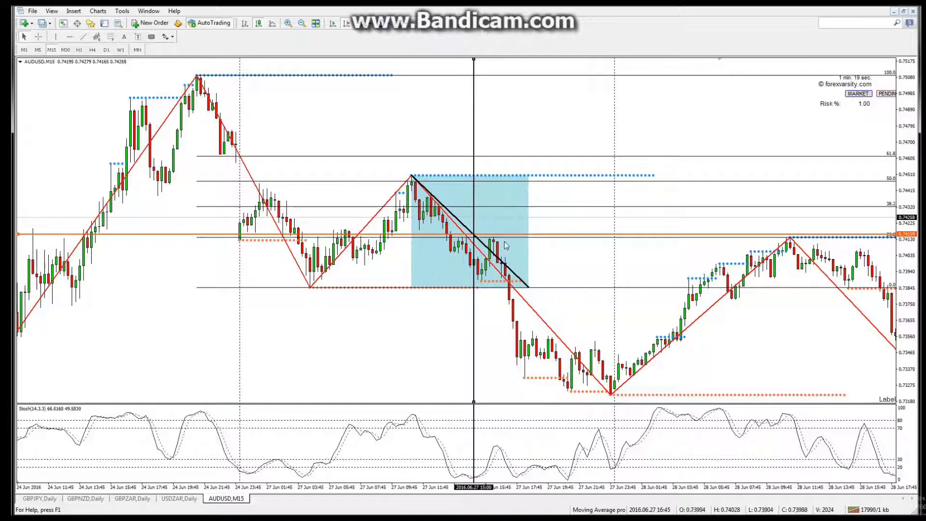
- Shift the vertical line via 15:15 and 15:45 to 18:15, and lower the orange line toward 0.74090
{"action": "left_click_drag", "start_coordinate": [475, 140], "coordinate": [481, 138]}
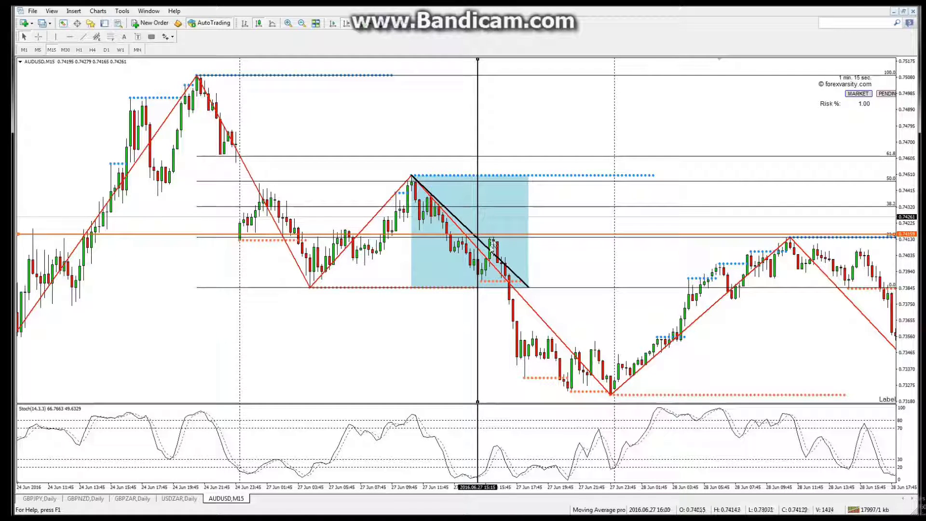
{"action": "left_click_drag", "start_coordinate": [481, 200], "coordinate": [486, 206]}
{"action": "left_click_drag", "start_coordinate": [444, 234], "coordinate": [446, 246]}
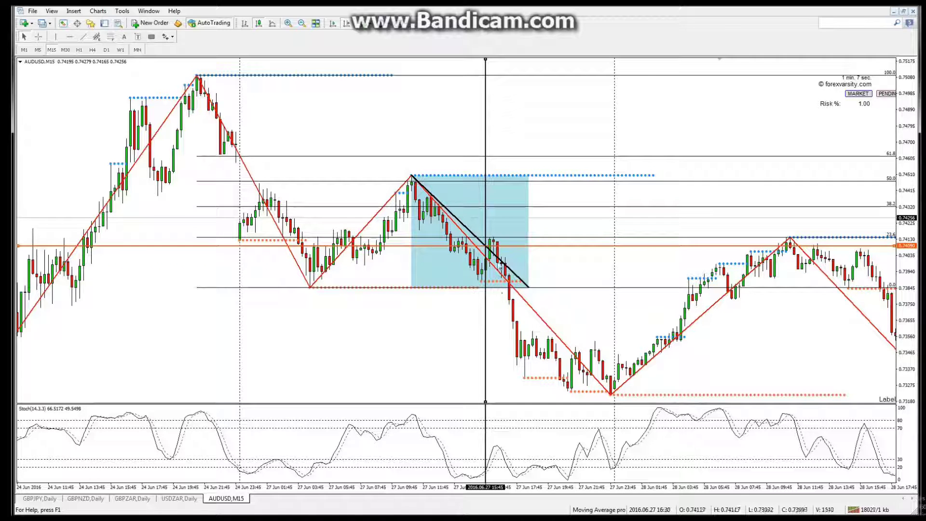
{"action": "mouse_move", "coordinate": [479, 295]}
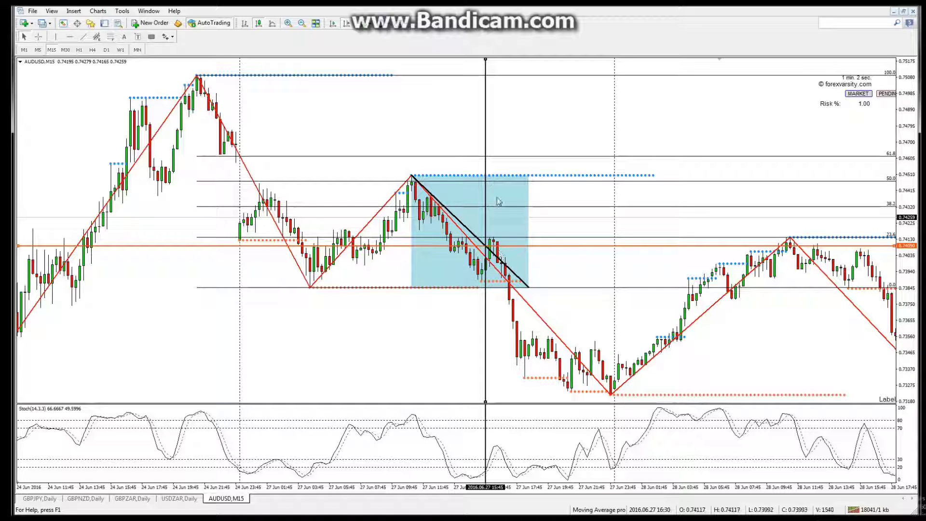
{"action": "left_click_drag", "start_coordinate": [485, 145], "coordinate": [526, 167]}
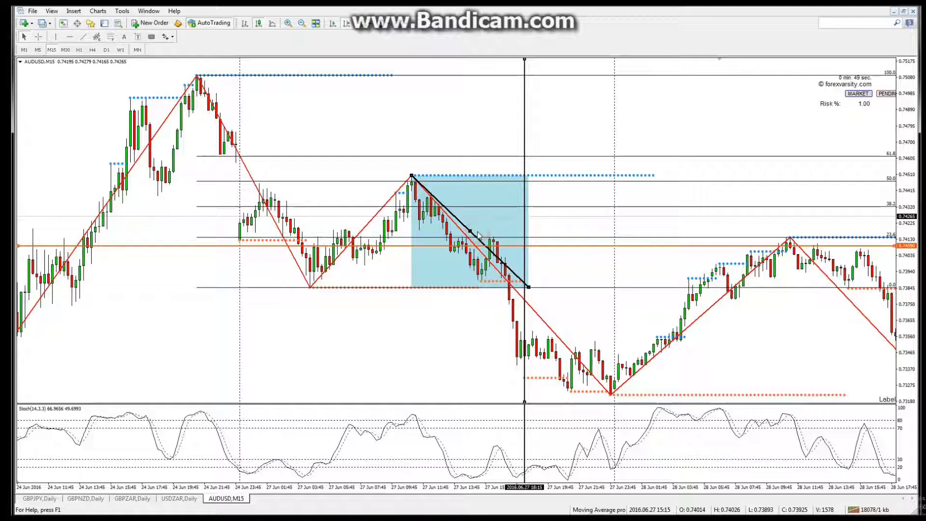
- Place a second light-blue box below-right of the first and stretch the trendline from the swing high toward the low
{"action": "key", "text": "ctrl+z"}
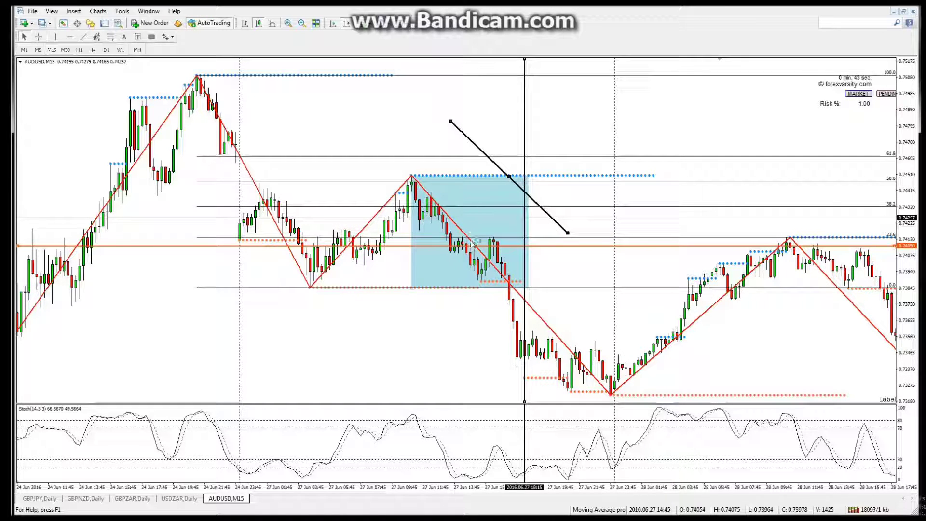
{"action": "left_click_drag", "start_coordinate": [472, 237], "coordinate": [587, 349]}
{"action": "left_click_drag", "start_coordinate": [508, 179], "coordinate": [471, 235]}
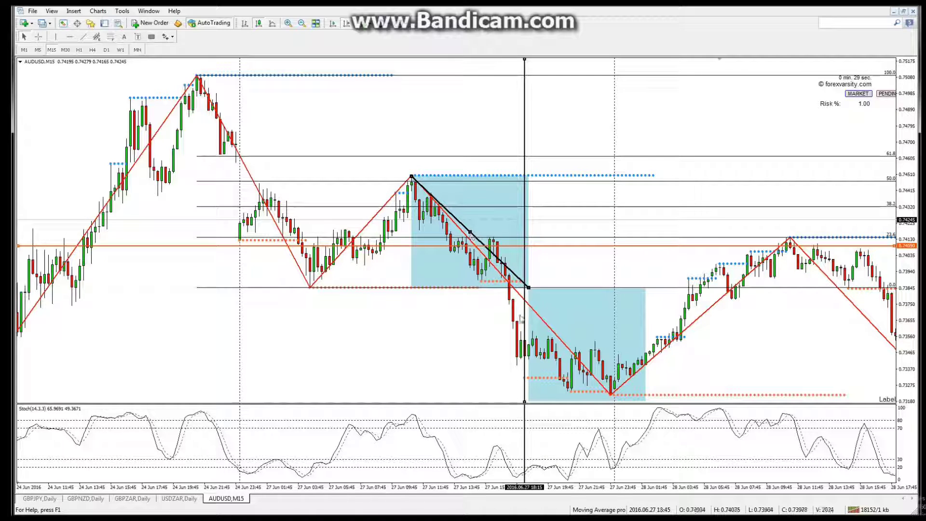
{"action": "left_click_drag", "start_coordinate": [529, 289], "coordinate": [827, 378]}
{"action": "left_click_drag", "start_coordinate": [821, 229], "coordinate": [433, 223]}
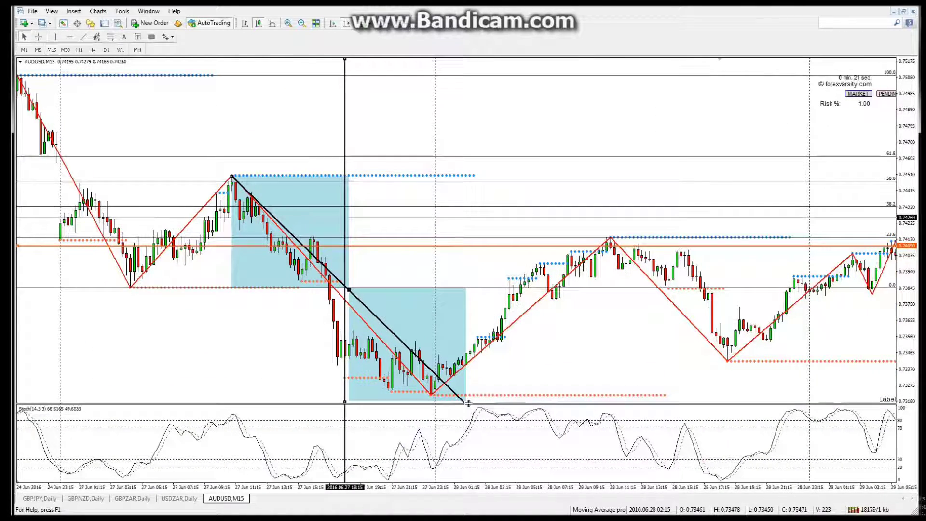
- Settle the trendline at the new box's bottom, drop the orange line to 0.73873, and move the vertical line to 22:30
{"action": "left_click_drag", "start_coordinate": [469, 405], "coordinate": [466, 403]}
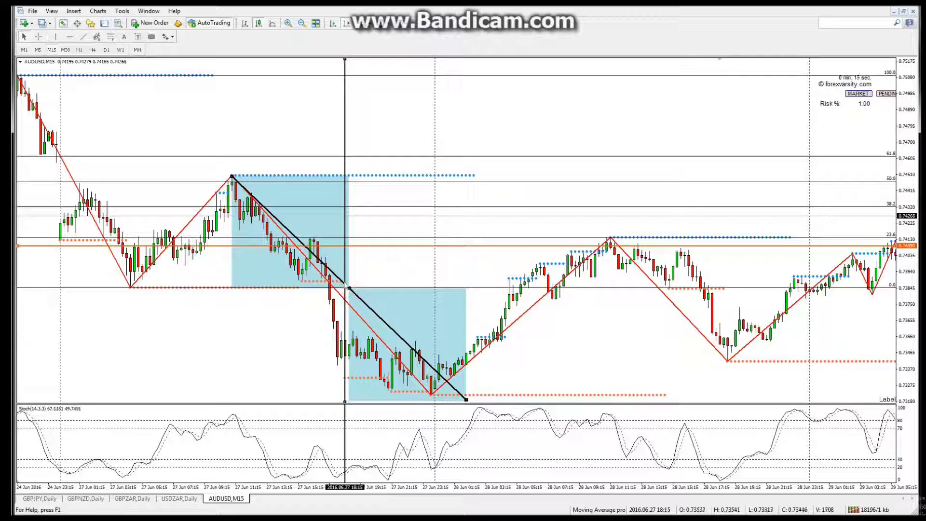
{"action": "left_click_drag", "start_coordinate": [355, 258], "coordinate": [444, 258]}
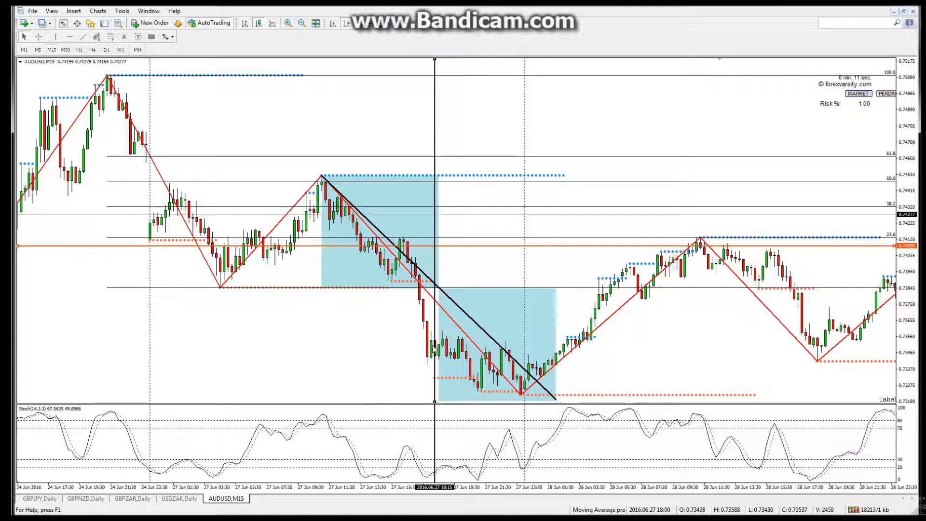
{"action": "left_click_drag", "start_coordinate": [476, 246], "coordinate": [477, 283]}
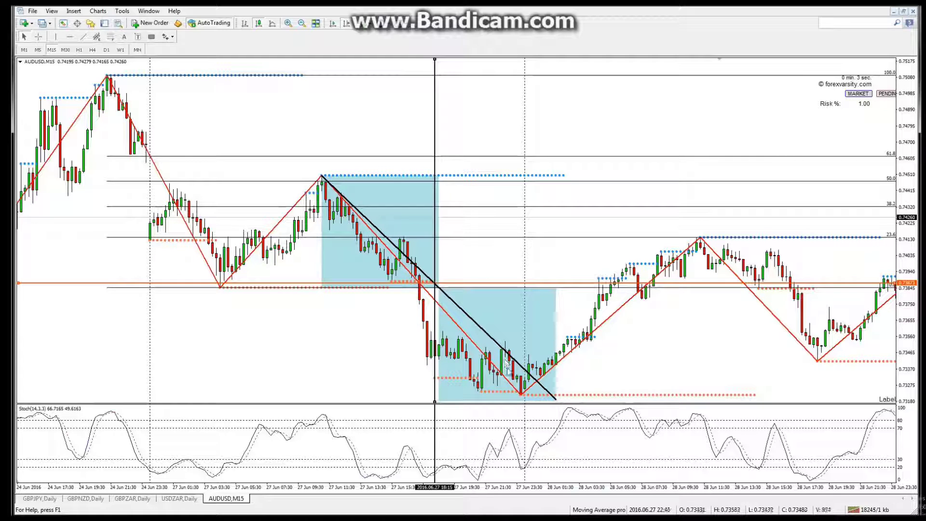
{"action": "left_click_drag", "start_coordinate": [435, 115], "coordinate": [503, 152]}
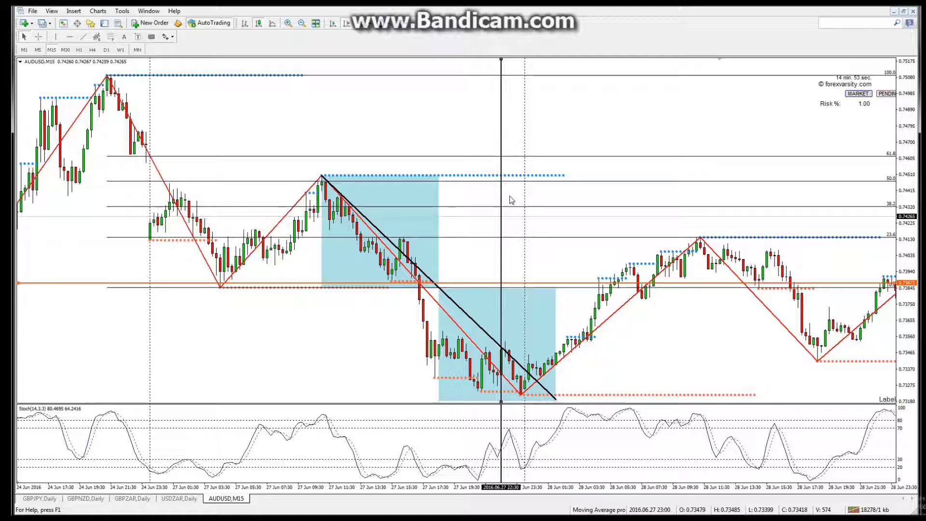
- Step the vertical line to 23:15 and lower the orange line to about 0.73439
{"action": "left_click_drag", "start_coordinate": [505, 199], "coordinate": [491, 227]}
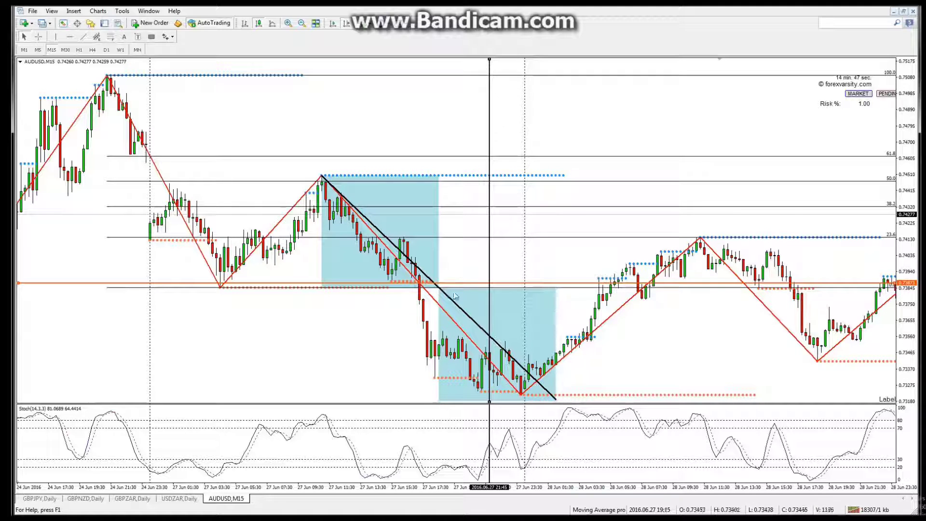
{"action": "left_click_drag", "start_coordinate": [461, 284], "coordinate": [461, 337]}
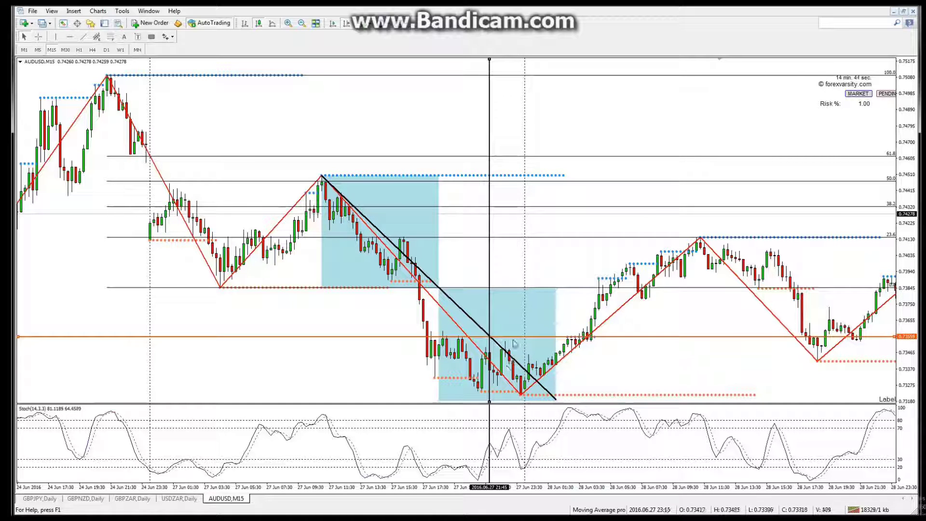
{"action": "left_click_drag", "start_coordinate": [489, 272], "coordinate": [514, 273]}
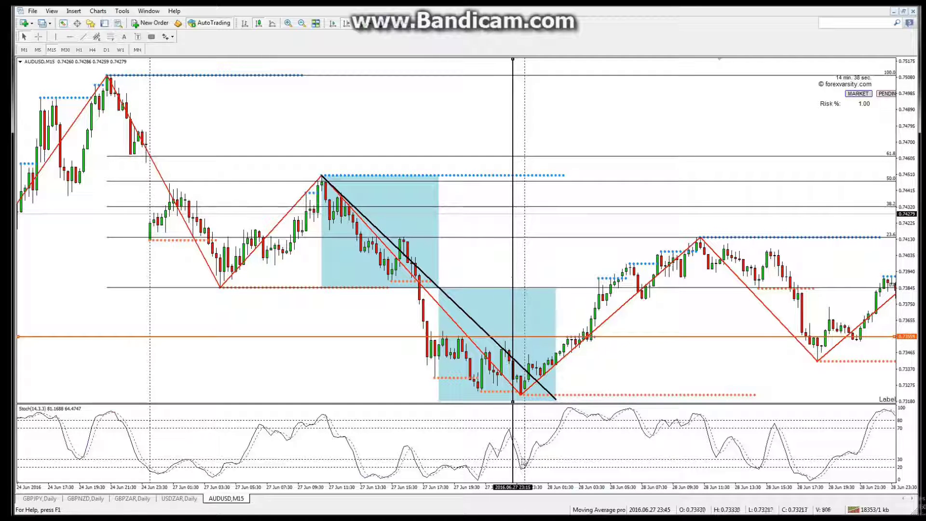
{"action": "left_click_drag", "start_coordinate": [503, 336], "coordinate": [509, 358]}
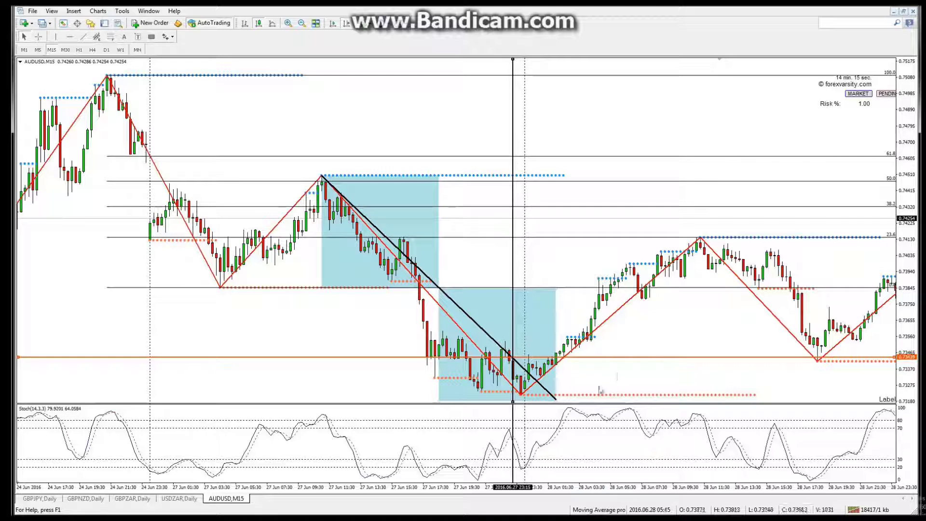
{"action": "mouse_move", "coordinate": [689, 377]}
{"action": "left_mouse_down"}
{"action": "mouse_move", "coordinate": [788, 363]}
{"action": "mouse_move", "coordinate": [675, 364]}
{"action": "left_mouse_up"}
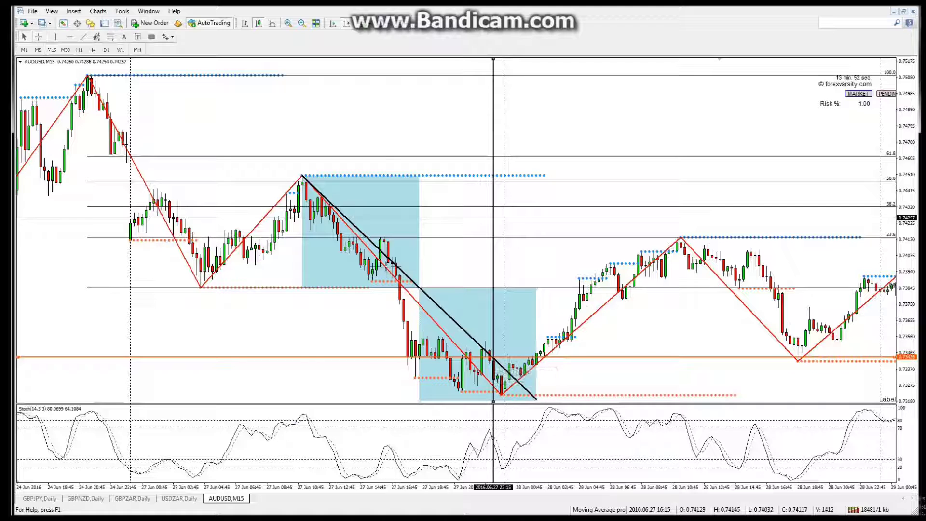
- Measure from the swing high down to the low with the crosshair, then deselect the vertical line
{"action": "middle_click", "coordinate": [310, 194]}
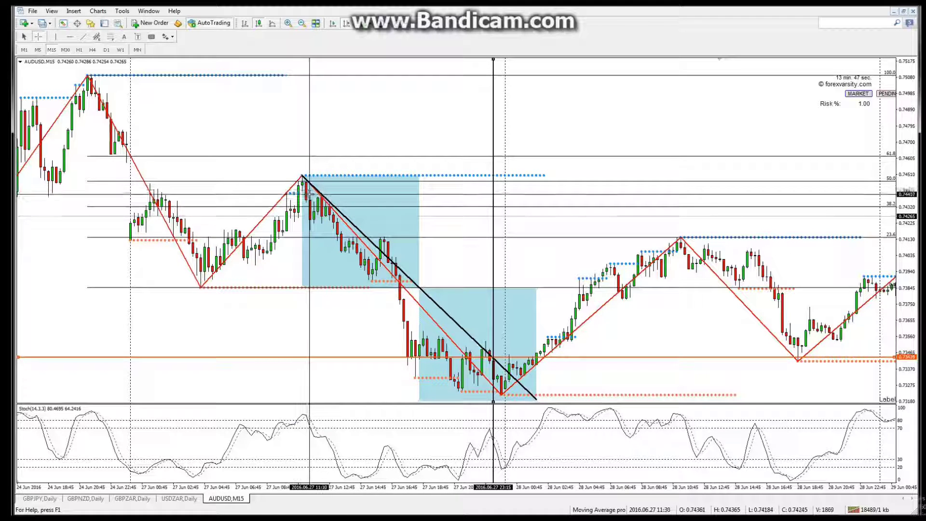
{"action": "left_click_drag", "start_coordinate": [306, 191], "coordinate": [414, 367]}
{"action": "left_click_drag", "start_coordinate": [491, 395], "coordinate": [493, 359]}
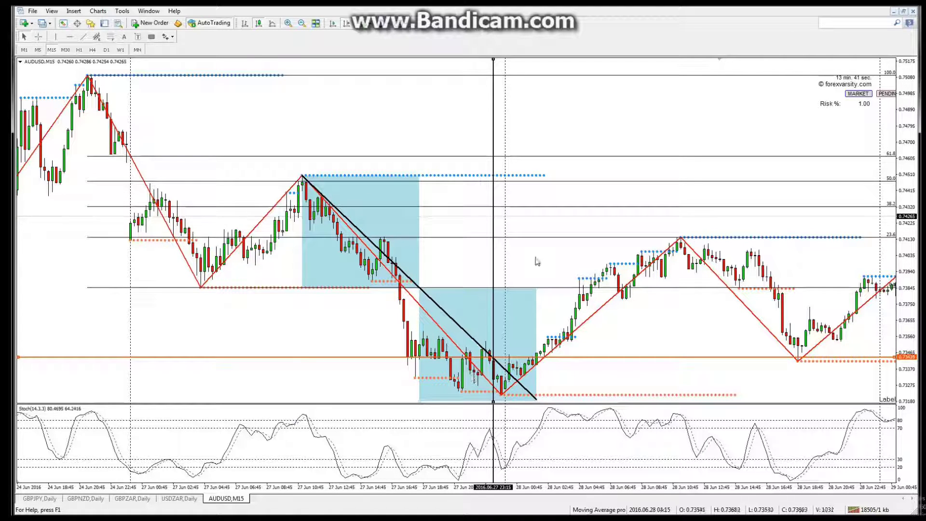
{"action": "left_click", "coordinate": [493, 138]}
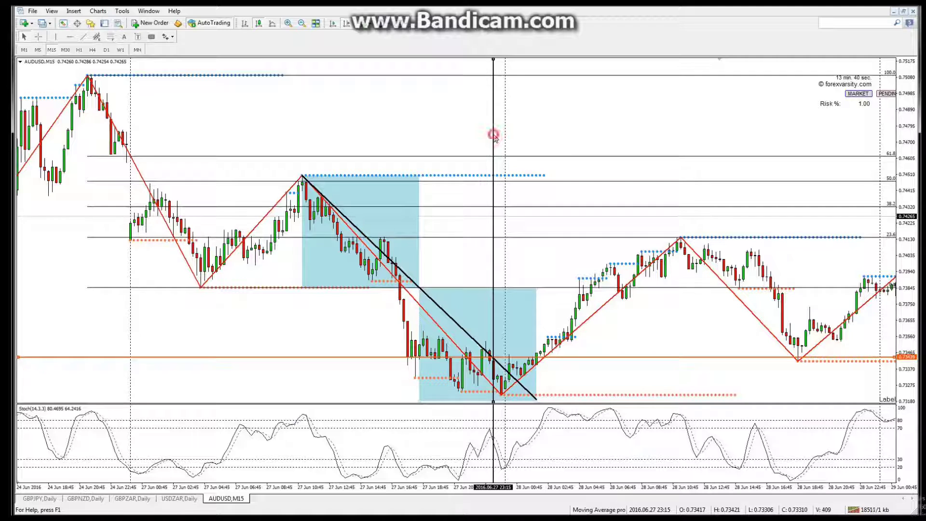